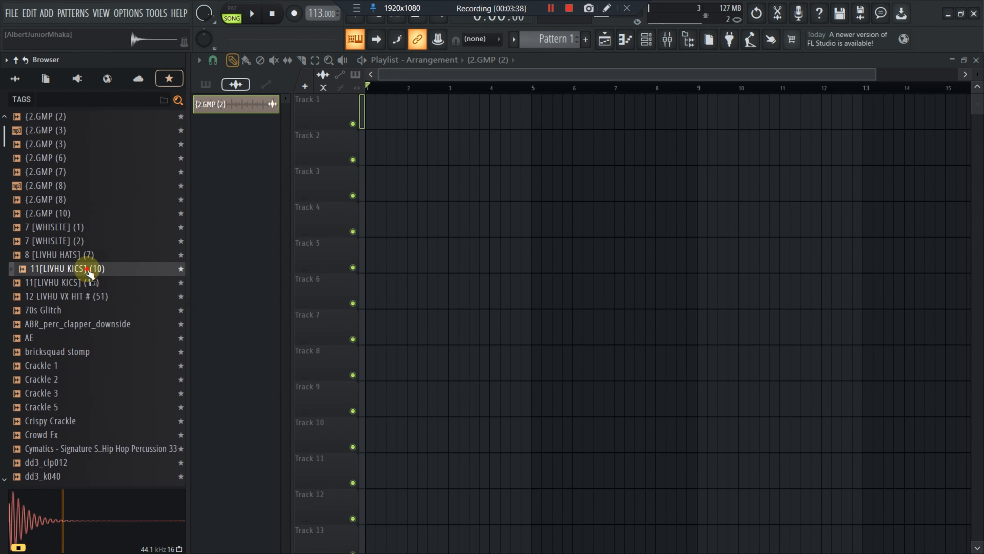
Place the 11[LIVHU KICS] (10) sample at the very start of Track 1 in the playlist
drag(88, 270, 369, 106)
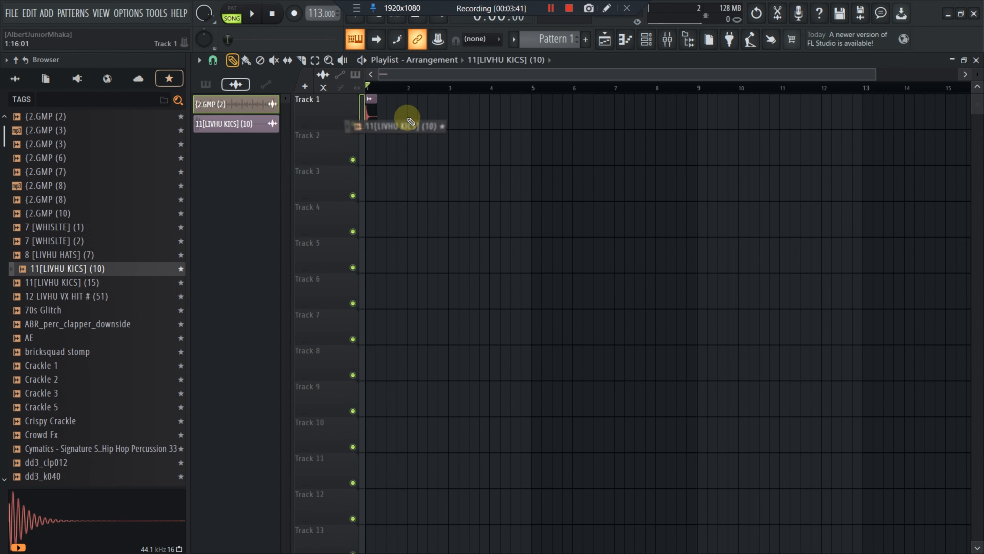
click(384, 108)
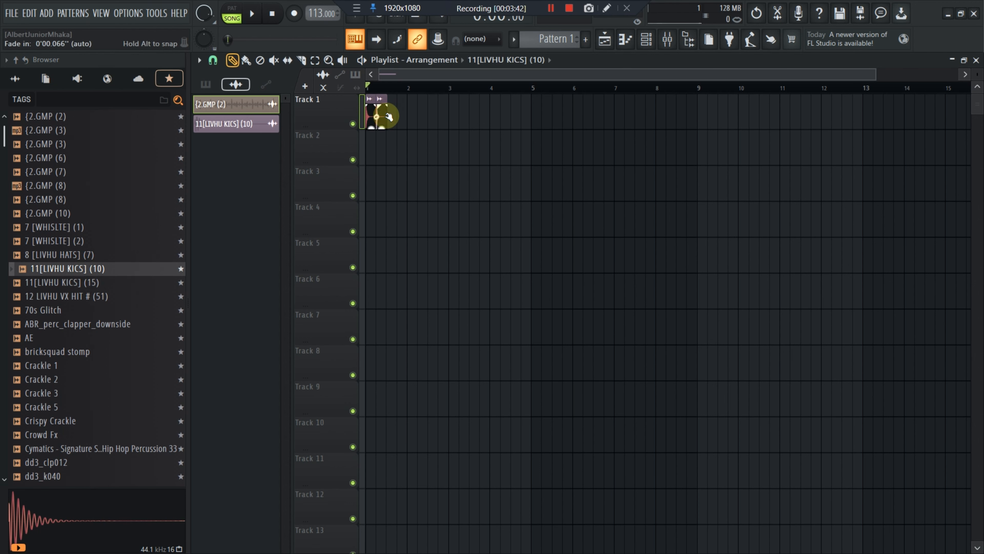
click(314, 59)
drag(428, 88, 242, 124)
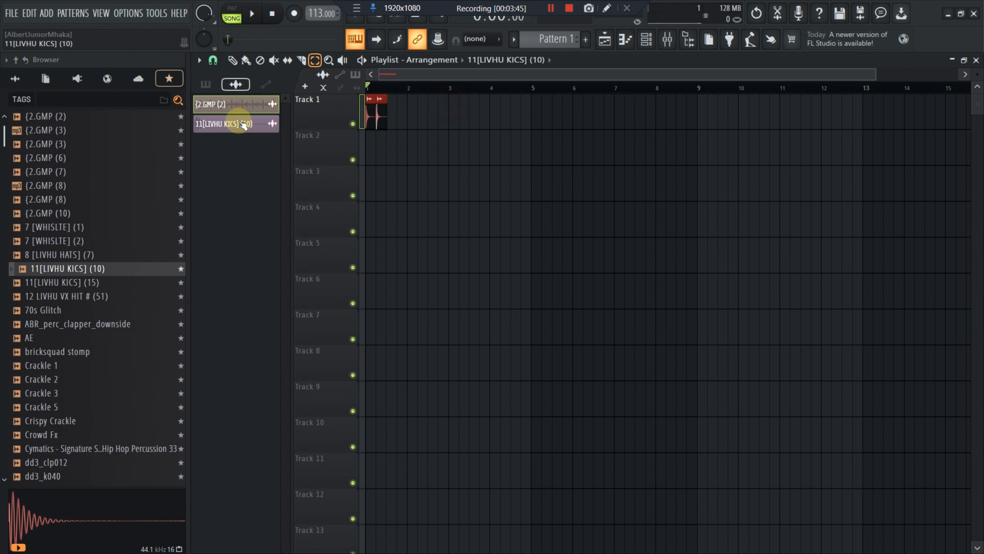
scroll(379, 87, up, 5)
scroll(378, 84, down, 4)
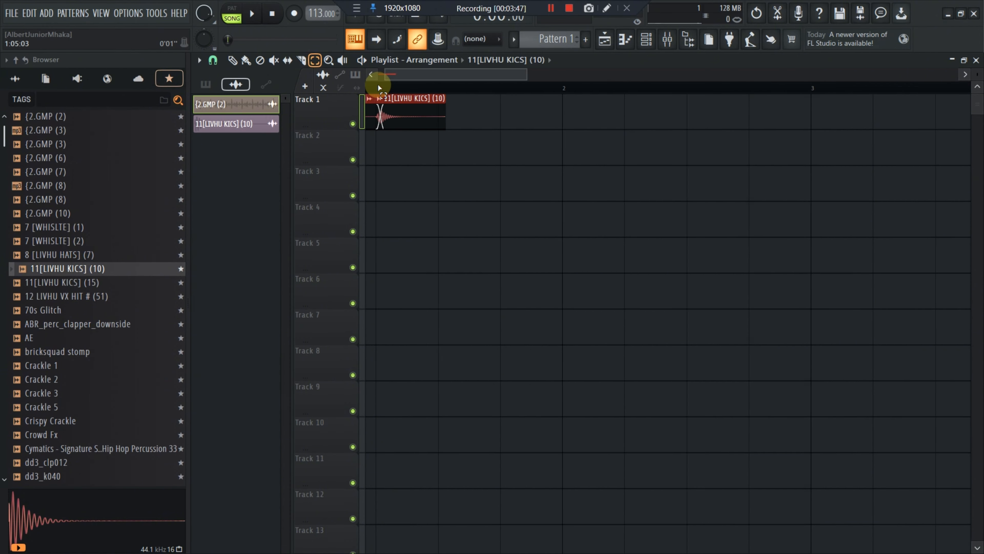
click(232, 60)
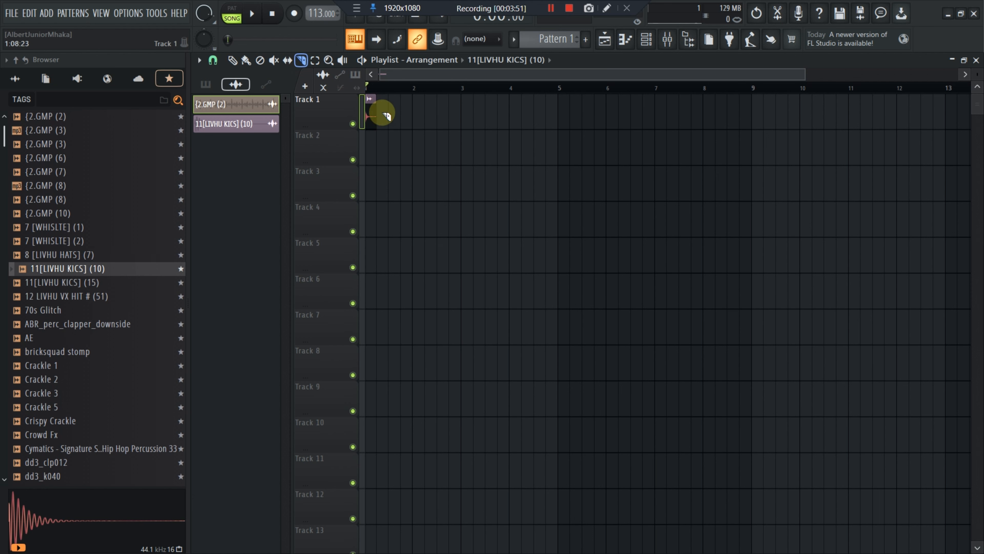
Select the kick clip and duplicate it six times along Track 1
click(313, 61)
drag(446, 133, 357, 128)
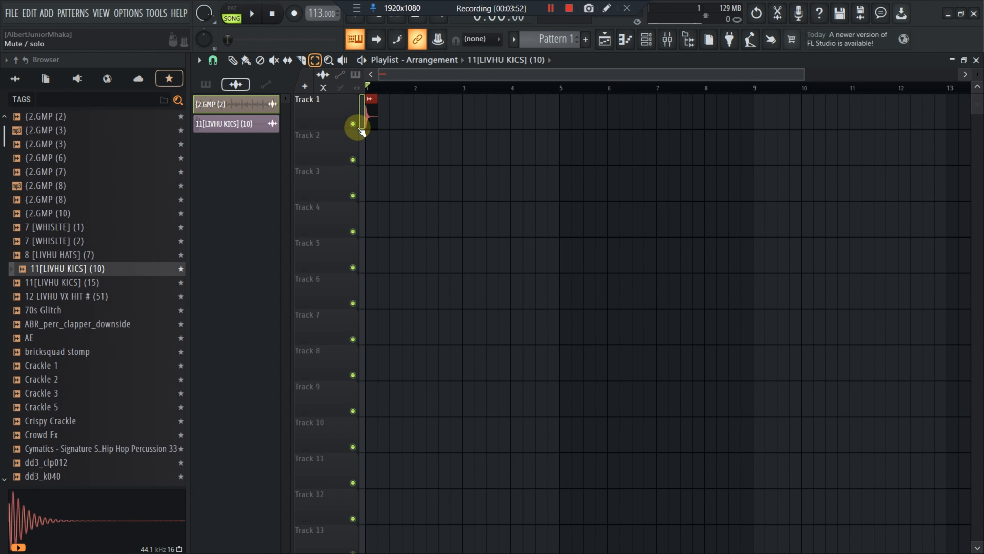
key(ctrl+b)
key(ctrl+b)
key(ctrl+b)
key(ctrl+b)
key(ctrl+b)
key(ctrl+b)
key(ctrl+b)
key(ctrl+b)
key(ctrl+b)
key(ctrl+b)
key(ctrl+b)
key(ctrl+b)
key(ctrl+b)
key(ctrl+b)
key(ctrl+b)
key(ctrl+b)
key(ctrl+b)
key(ctrl+b)
key(ctrl+b)
key(ctrl+b)
key(ctrl+b)
key(ctrl+b)
key(ctrl+b)
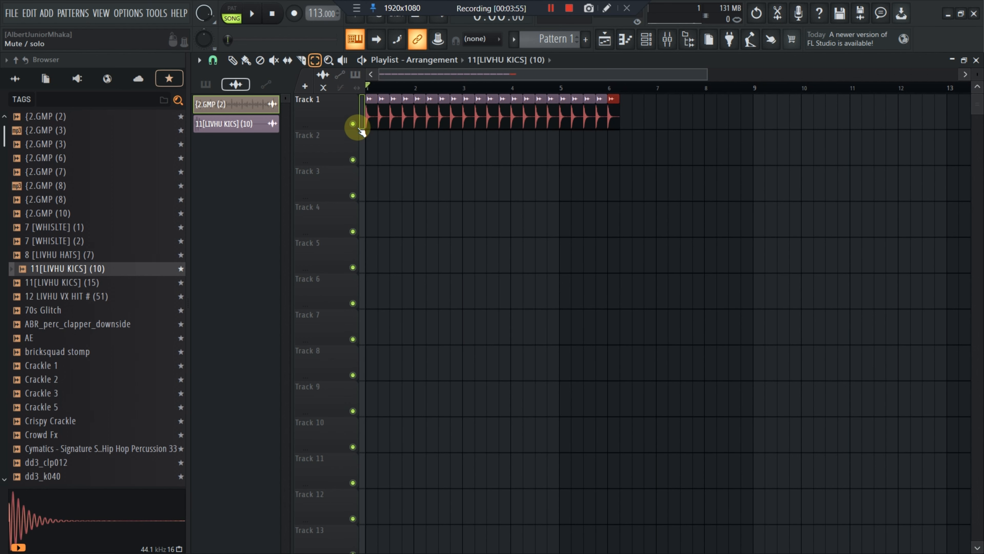
Preview crackle samples and place Crackle 2 at the start of Track 2
key(space)
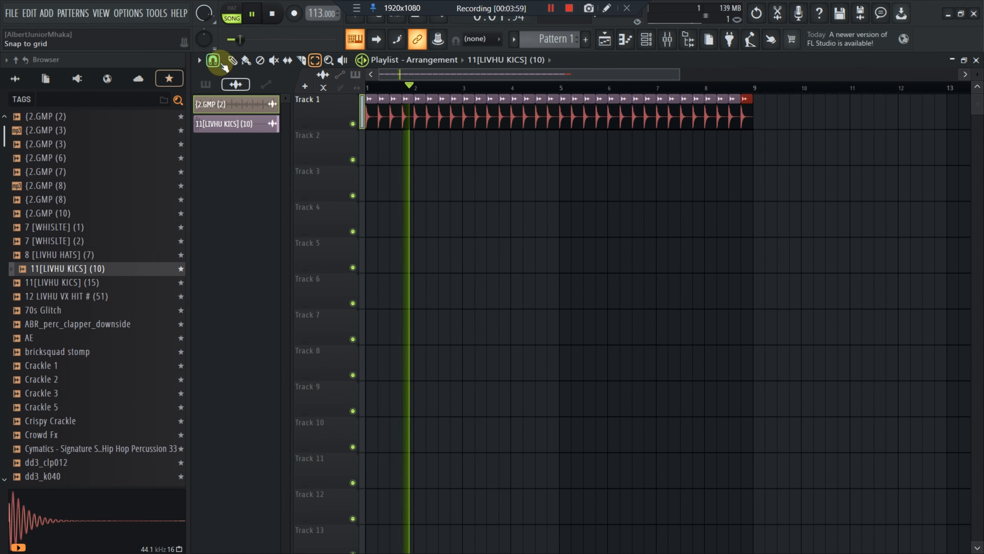
click(69, 199)
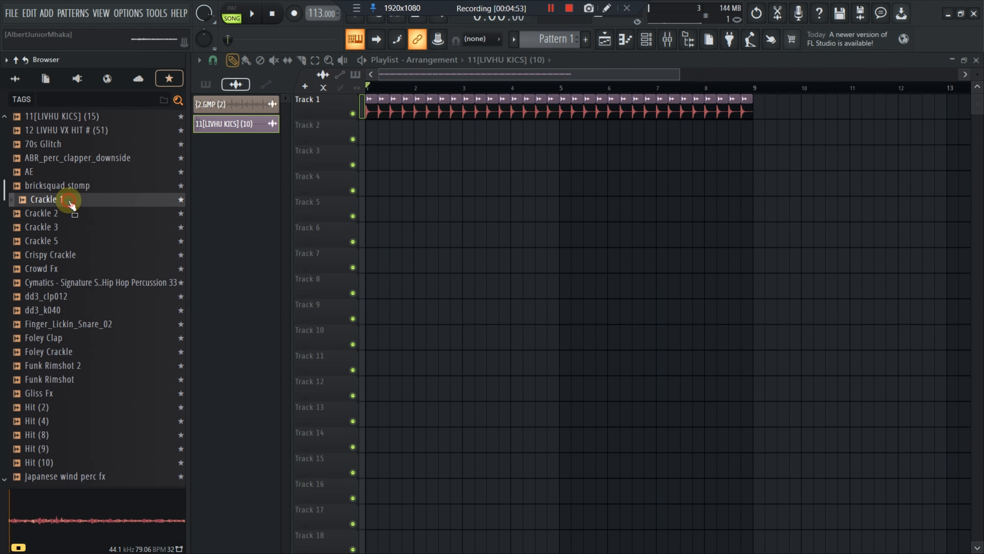
click(68, 243)
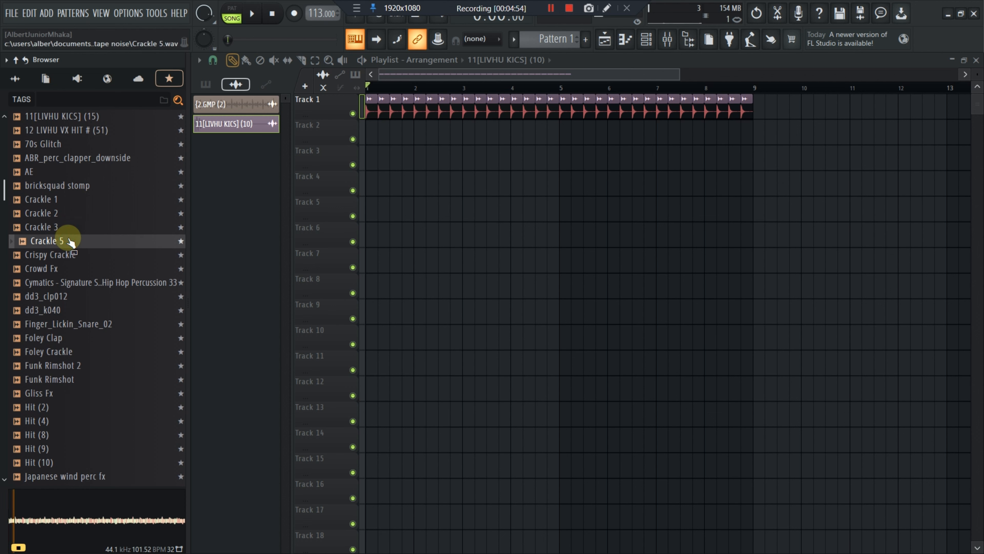
click(69, 230)
click(69, 217)
drag(69, 217, 372, 132)
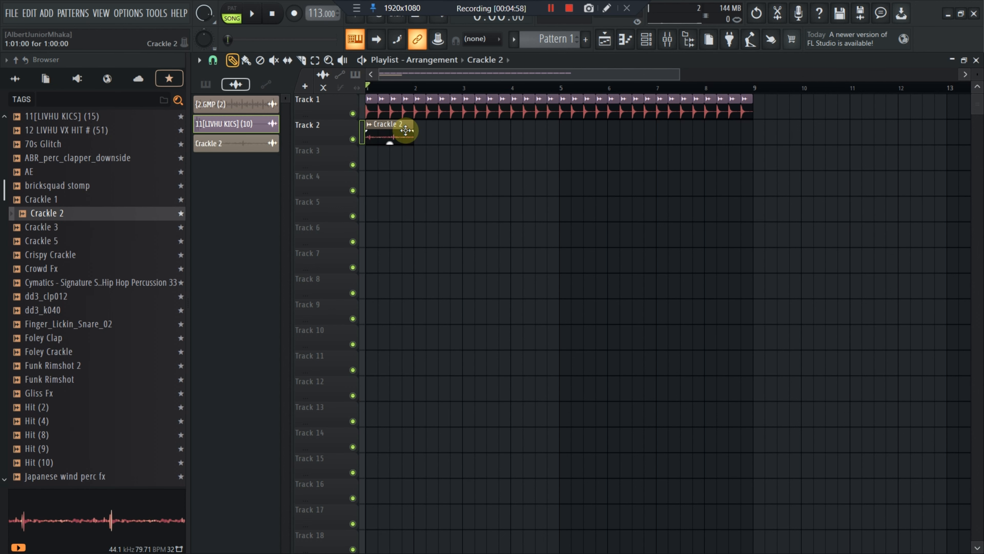
Select the Crackle 2 clip and duplicate it three times along Track 2
click(315, 60)
drag(444, 136, 362, 136)
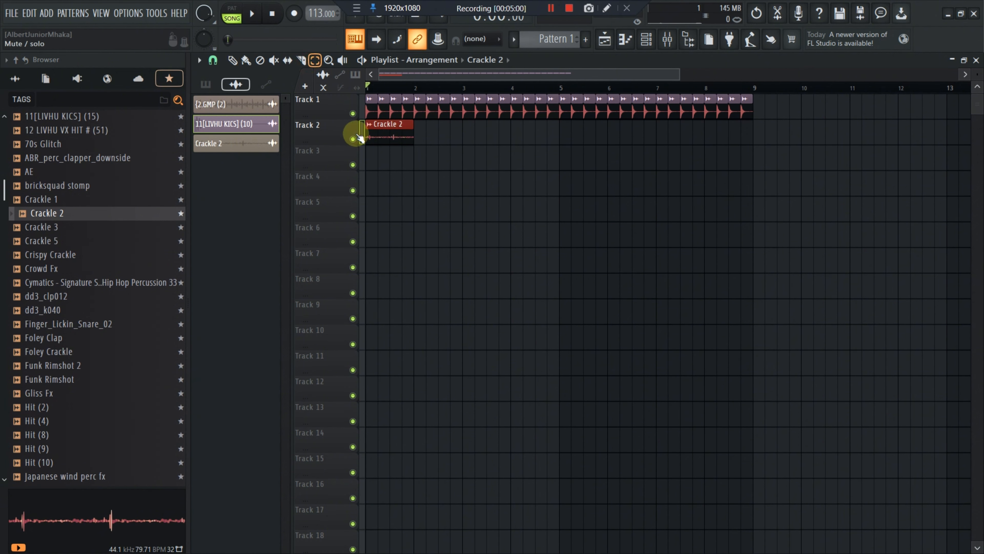
key(ctrl+b)
key(ctrl+b)
key(ctrl+b)
key(ctrl+b)
key(ctrl+b)
key(ctrl+b)
key(ctrl+b)
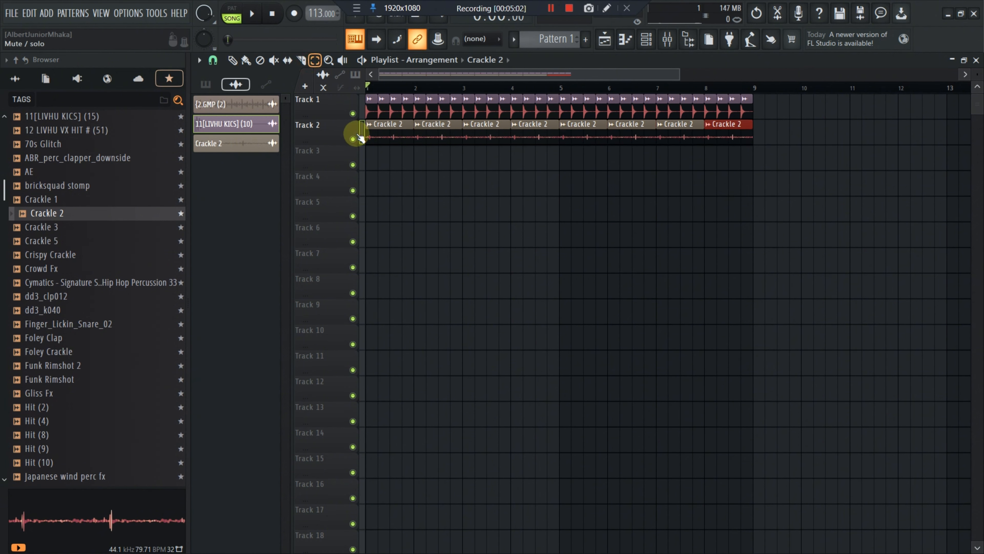
Preview samples and place two LIVH U RIMS (23) clips on Track 4
click(232, 60)
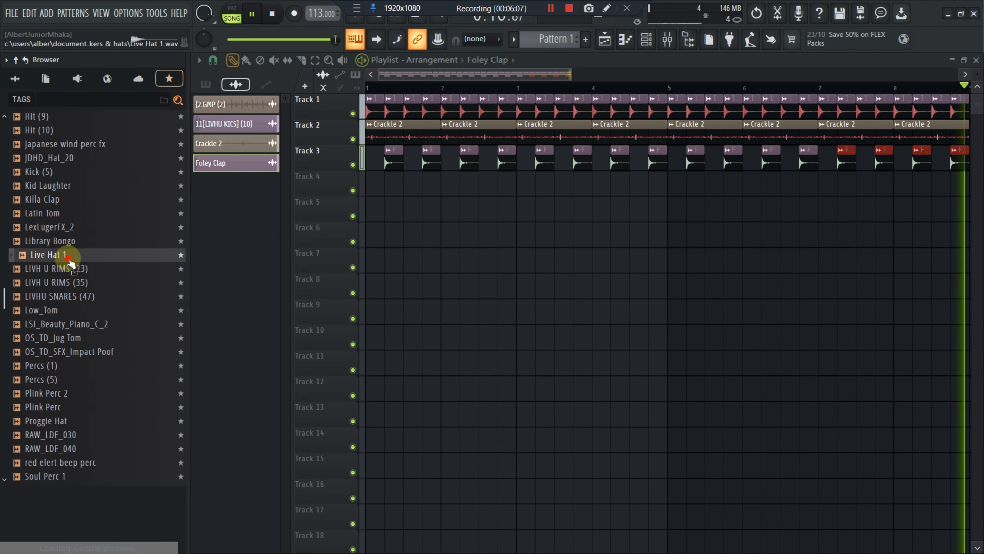
click(74, 268)
click(77, 282)
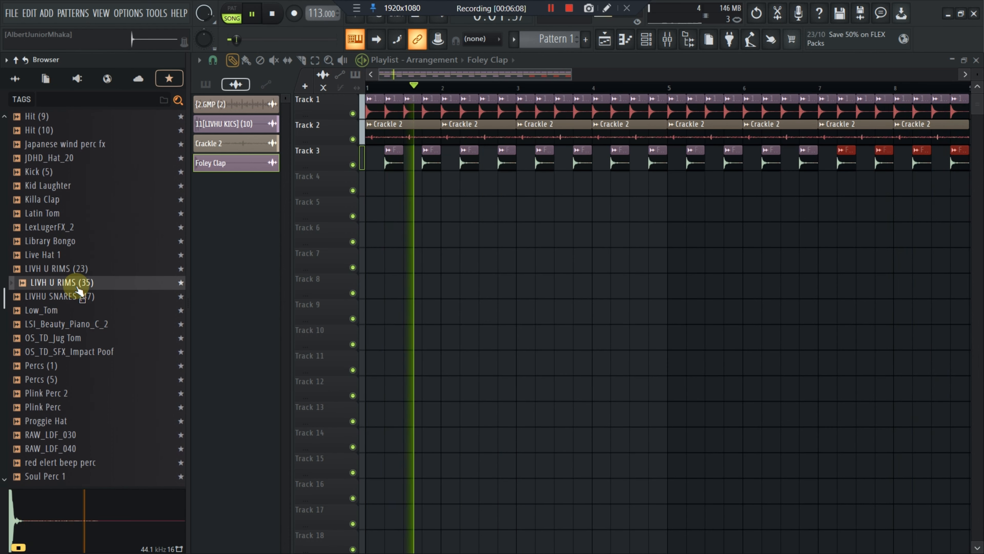
click(75, 268)
mouse_move(77, 269)
mouse_down()
mouse_move(164, 257)
mouse_move(386, 187)
mouse_up()
click(433, 187)
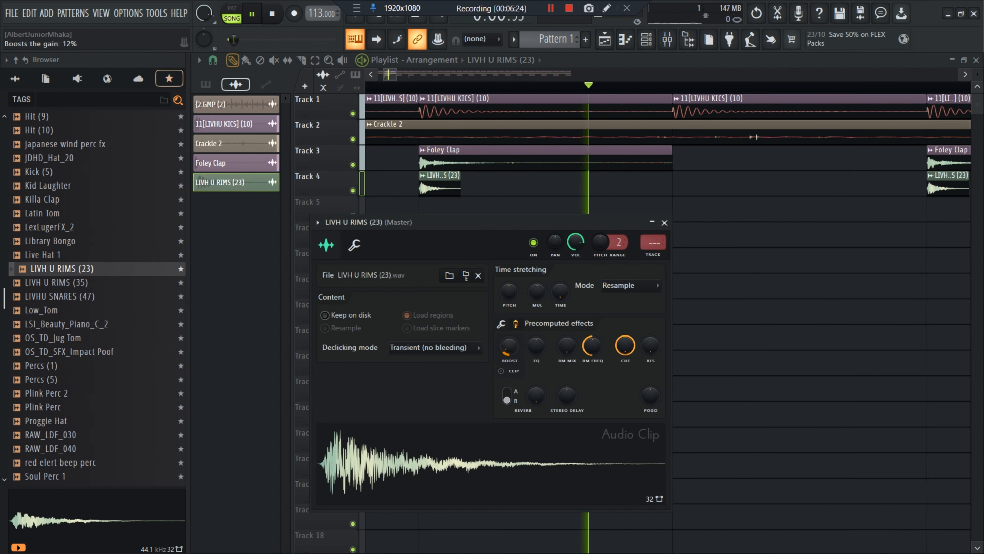
Lower the rim sample's Boost to 11% in its channel settings
drag(515, 337, 515, 338)
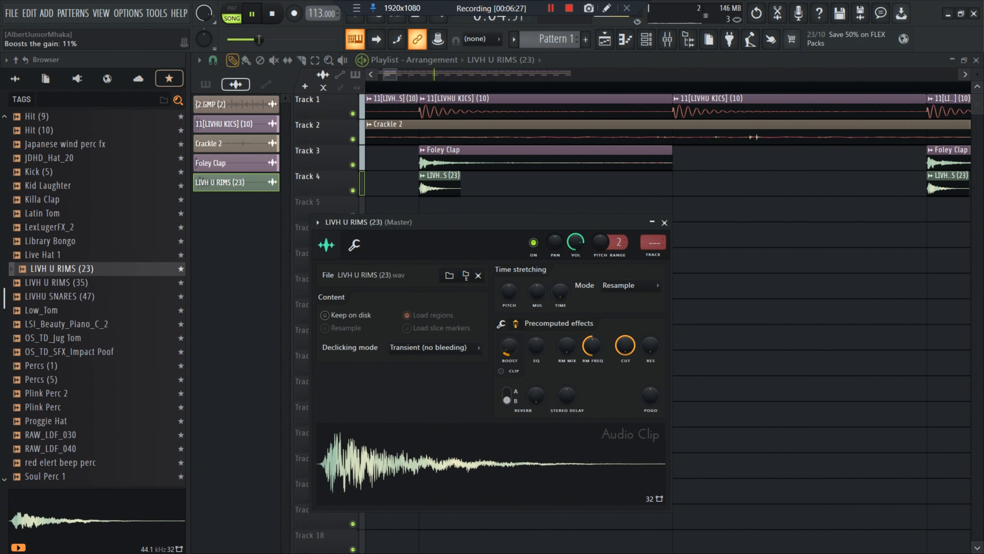
click(354, 244)
click(326, 245)
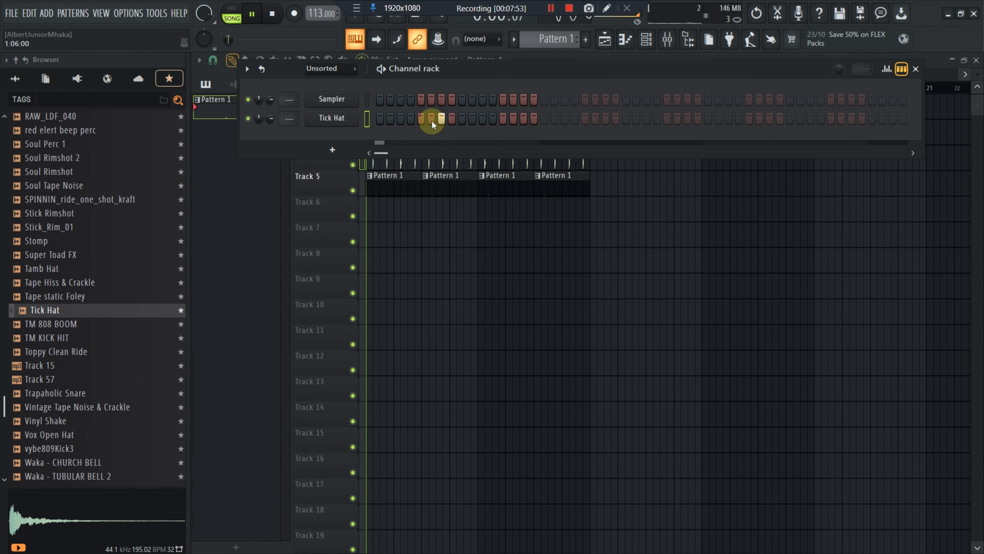
Open and close the Tick Hat channel settings while playing the pattern
click(333, 122)
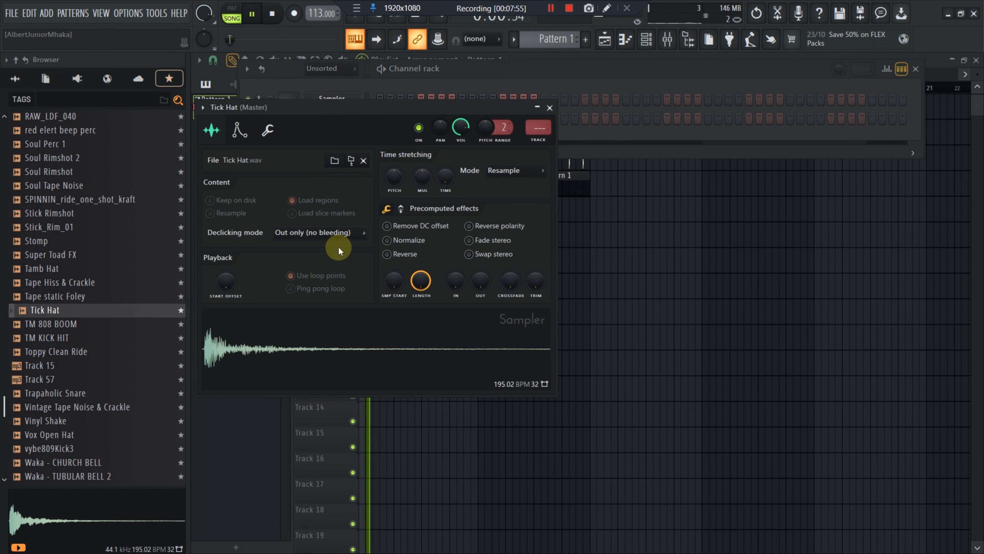
key(space)
click(550, 109)
key(space)
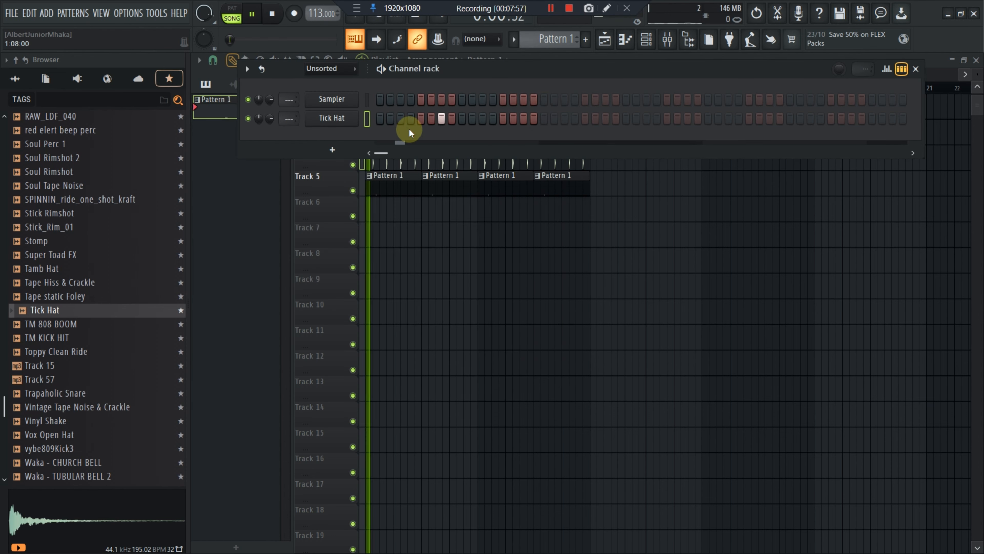
key(space)
Preview hat samples and add Tamb Hat as a new channel in the channel rack
click(34, 323)
click(58, 282)
click(49, 268)
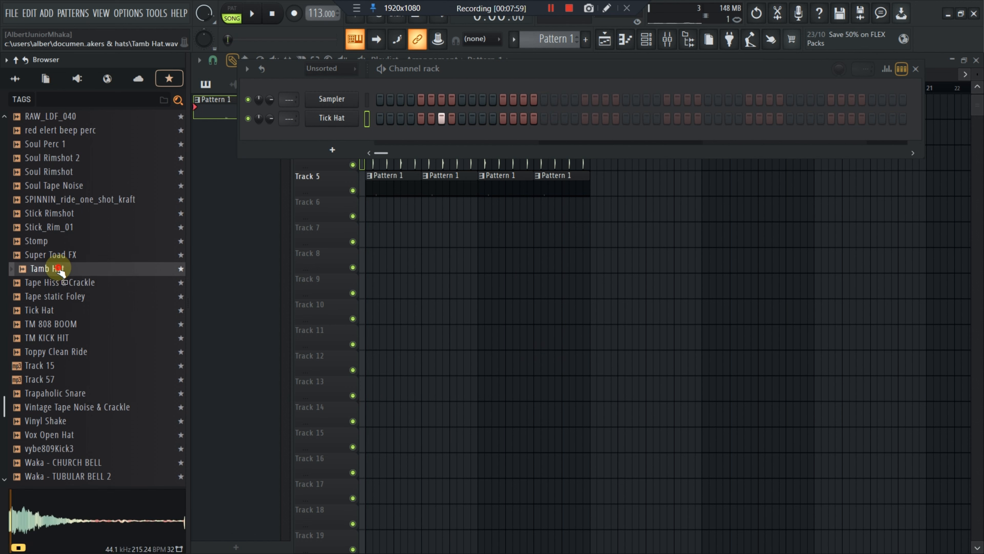
drag(50, 270, 368, 148)
key(space)
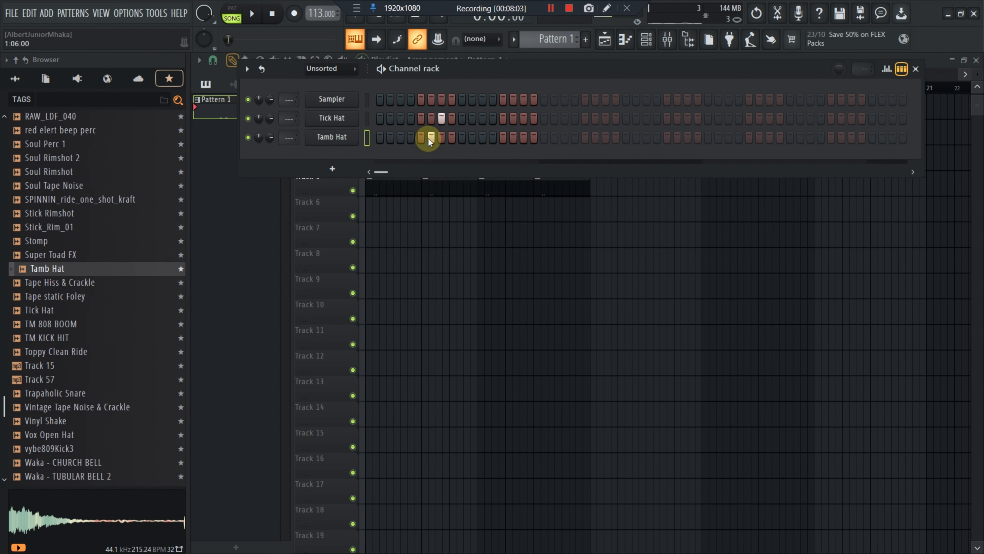
Toggle a couple of Tamb Hat steps on and off while replaying the pattern
click(454, 141)
right_click(455, 142)
key(space)
key(space)
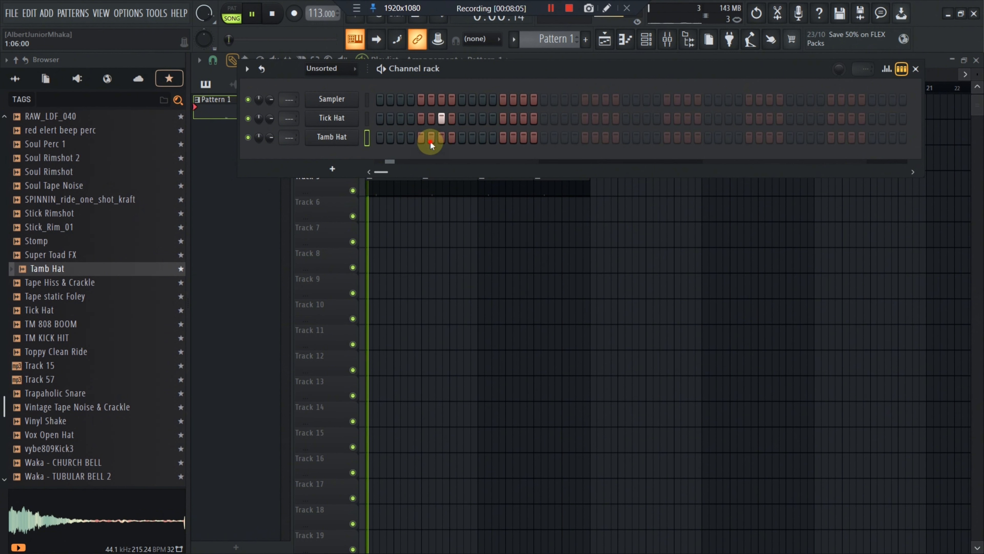
click(430, 142)
right_click(430, 141)
key(space)
key(space)
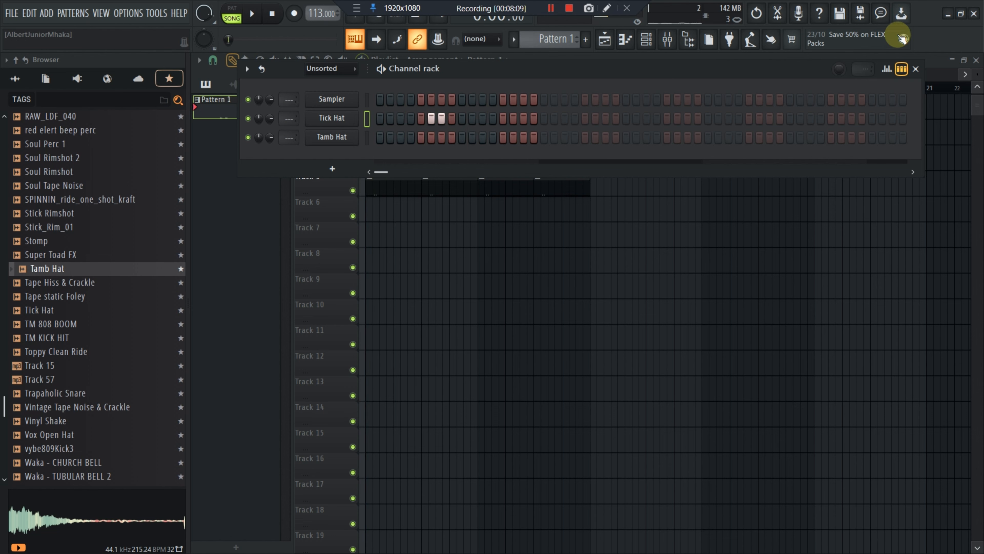
Open the graph editor, remove Tick Hat step 6 and lower step 5's velocity
click(916, 69)
click(646, 40)
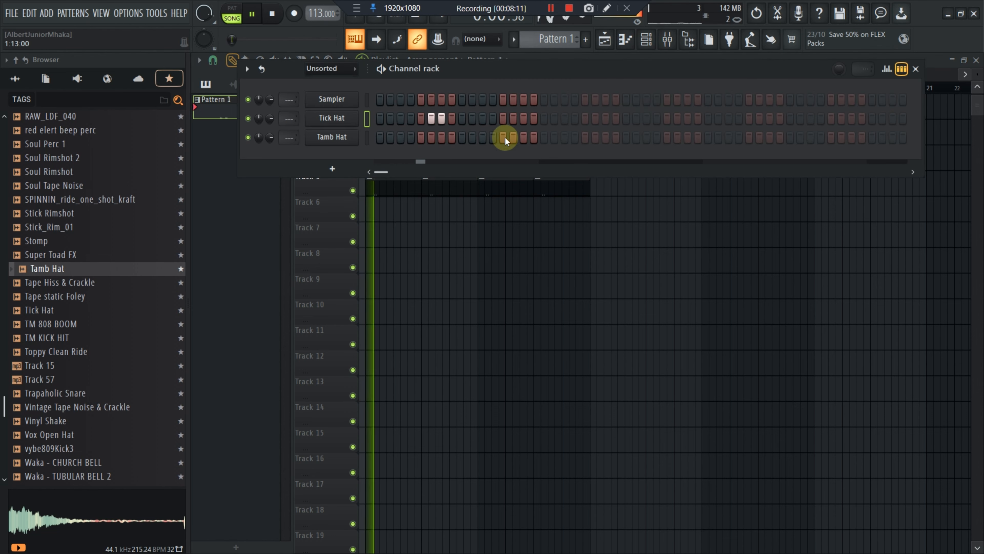
click(887, 69)
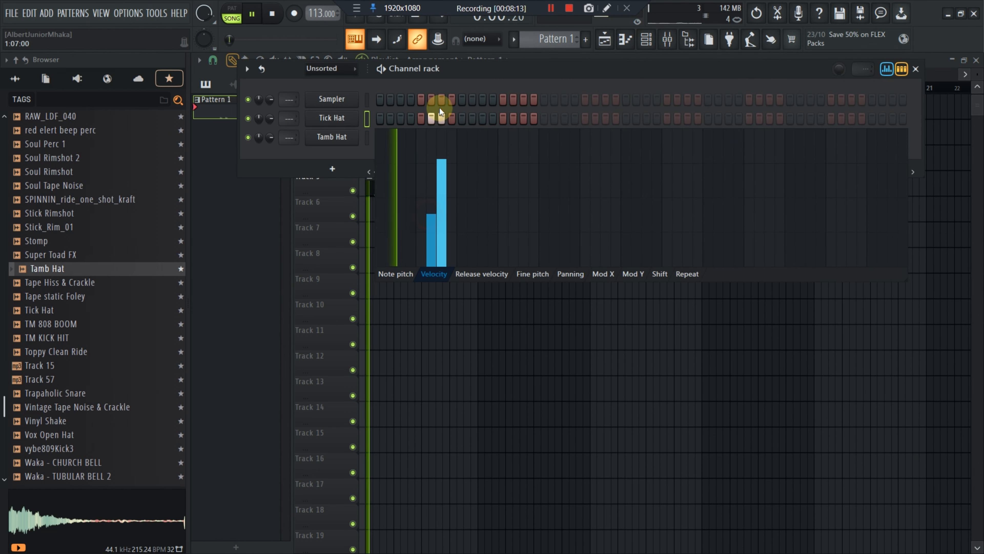
click(431, 119)
click(421, 118)
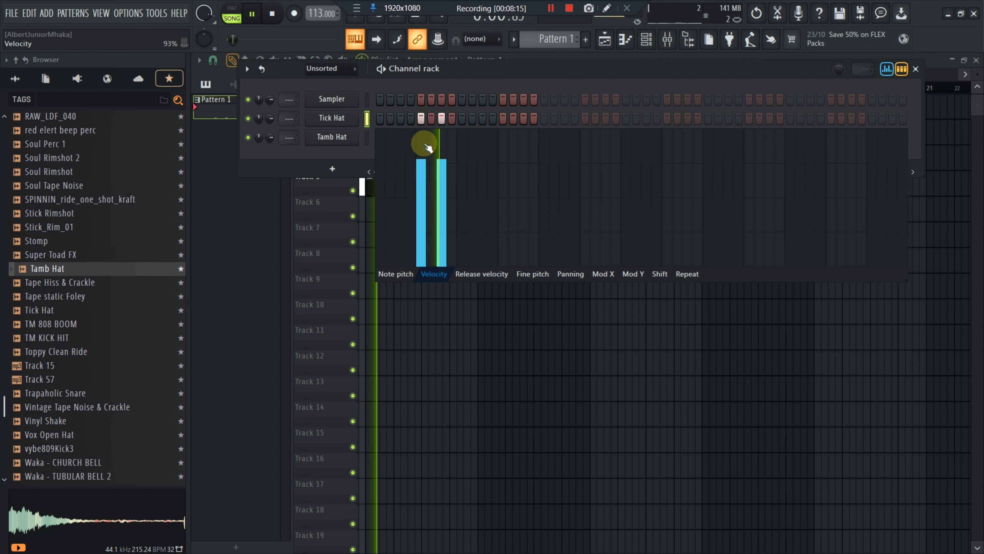
drag(423, 163, 438, 217)
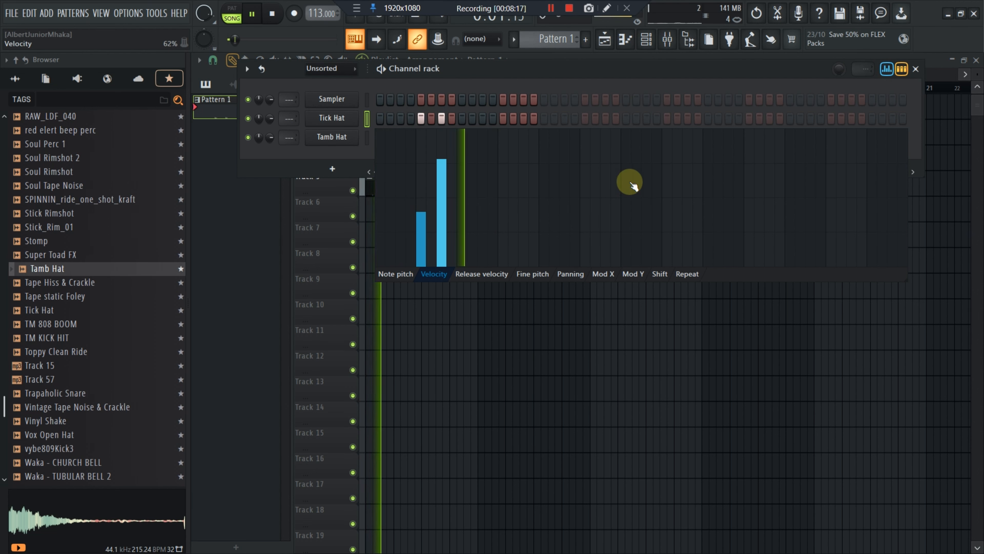
click(420, 201)
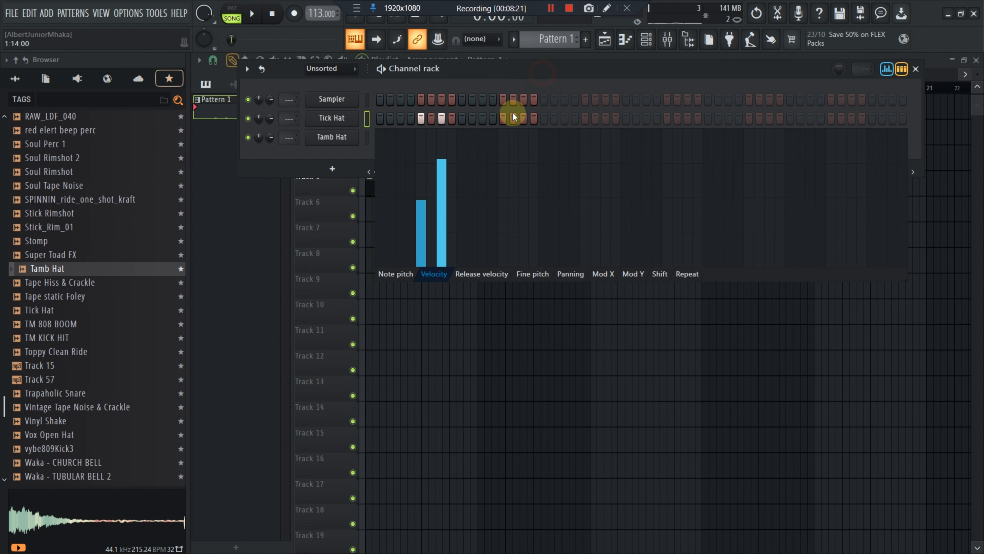
Add Tick Hat steps 13 and 15 and lower step 13's velocity to about 77%
click(503, 118)
click(523, 118)
click(503, 193)
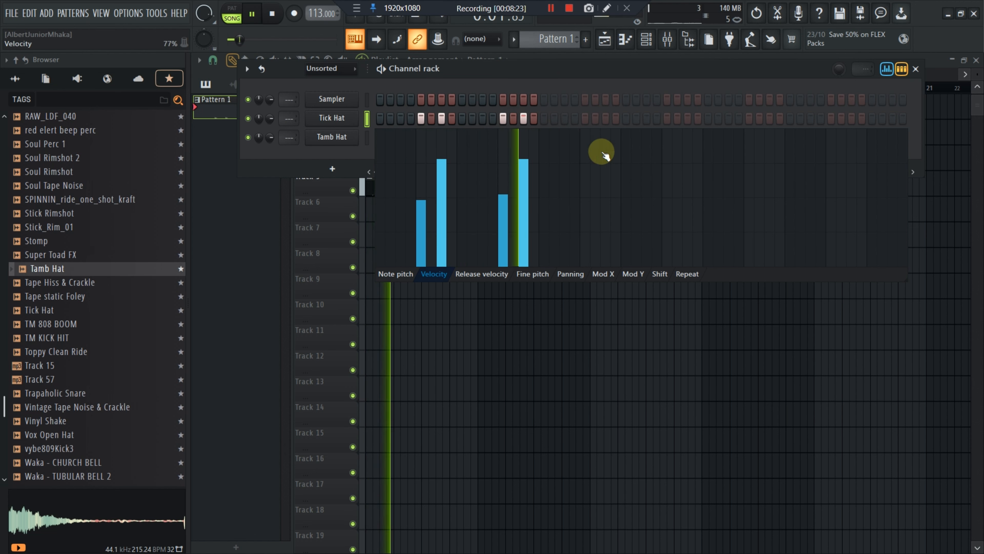
Close the graph editor and try Tamb Hat steps, leaving step 11 active
click(887, 70)
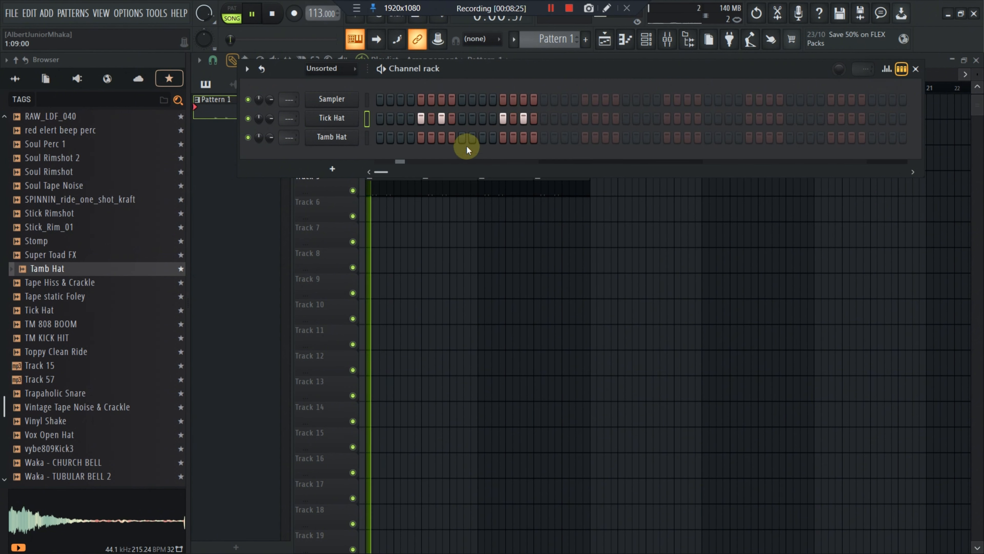
click(480, 138)
click(481, 138)
click(473, 138)
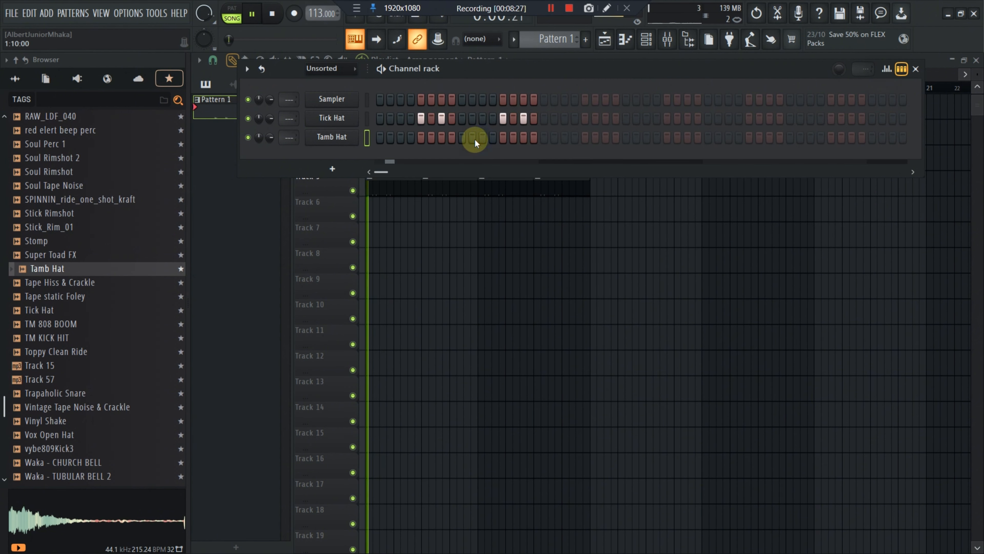
click(473, 138)
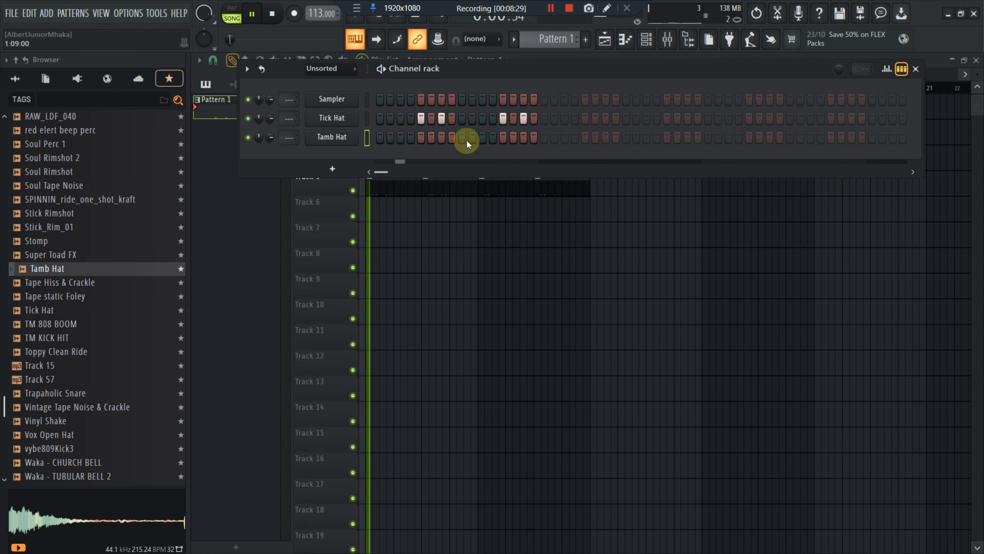
click(463, 139)
click(463, 140)
click(455, 139)
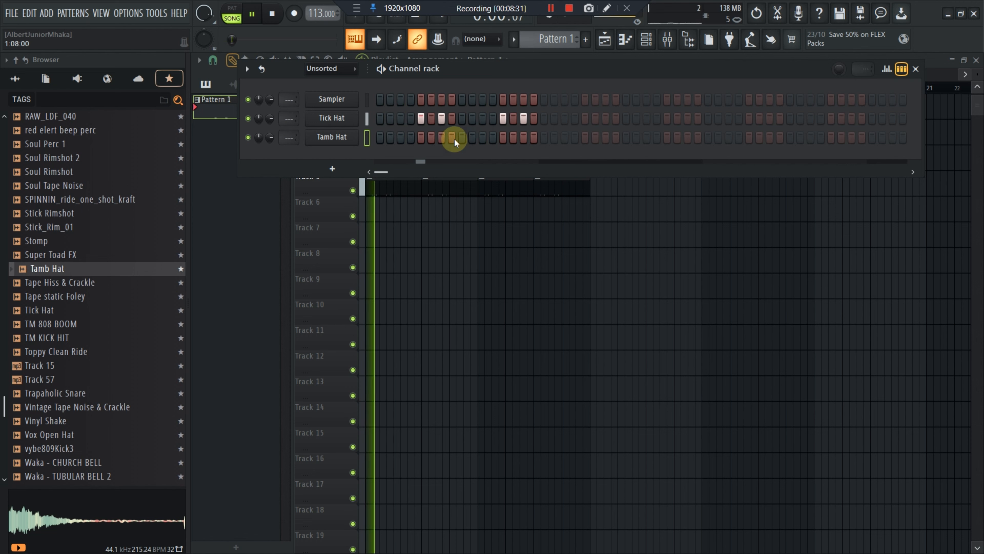
click(454, 139)
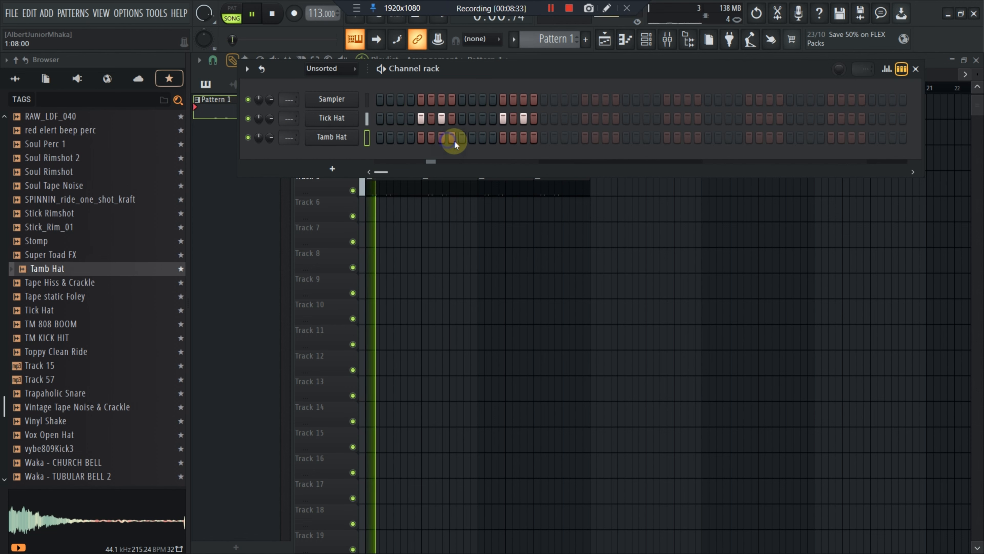
click(483, 140)
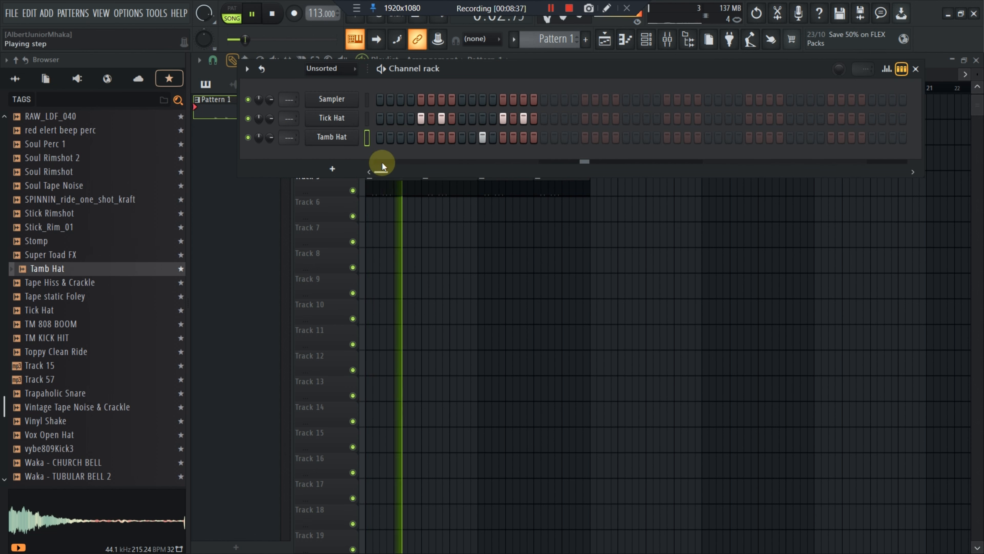
Try Tamb Hat step 19 and add Tick Hat step 8
click(565, 137)
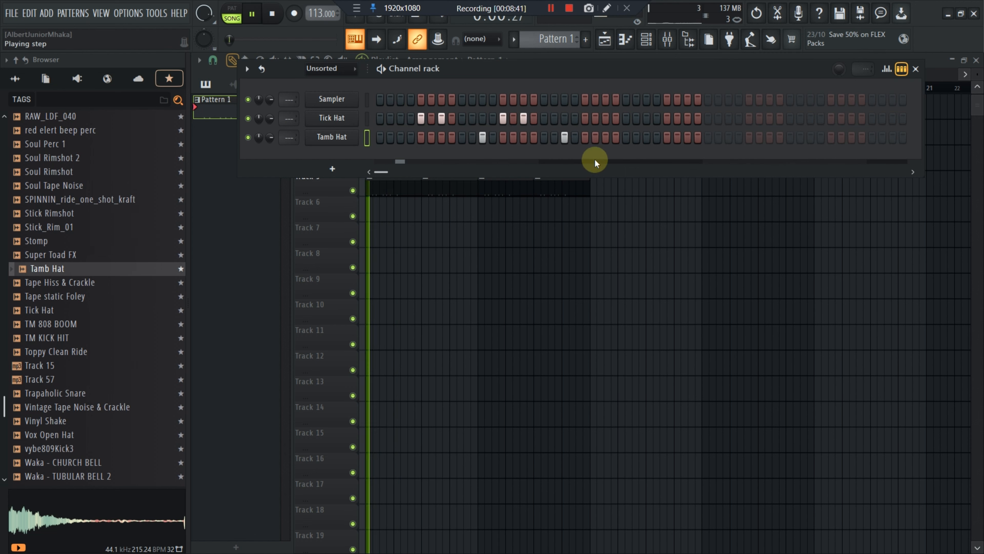
click(564, 137)
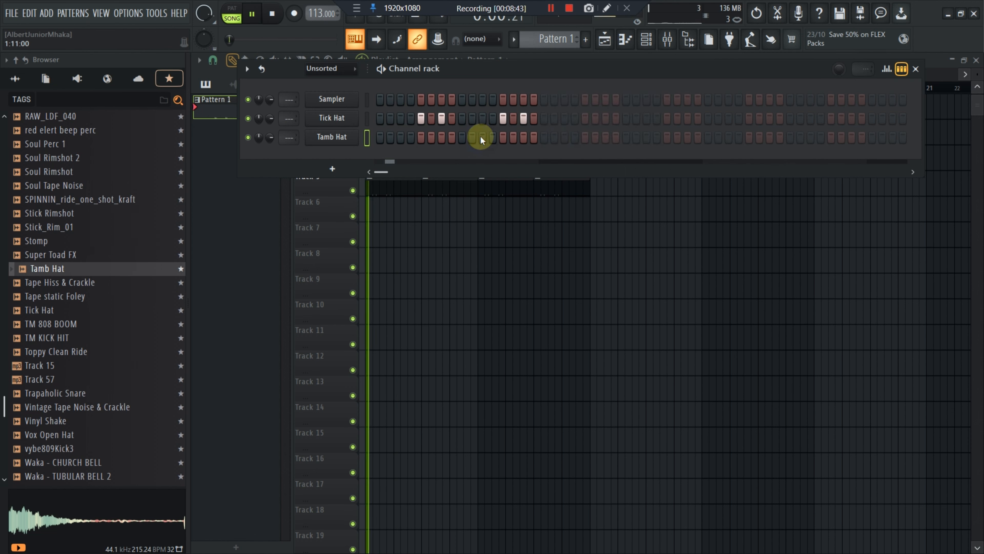
click(454, 123)
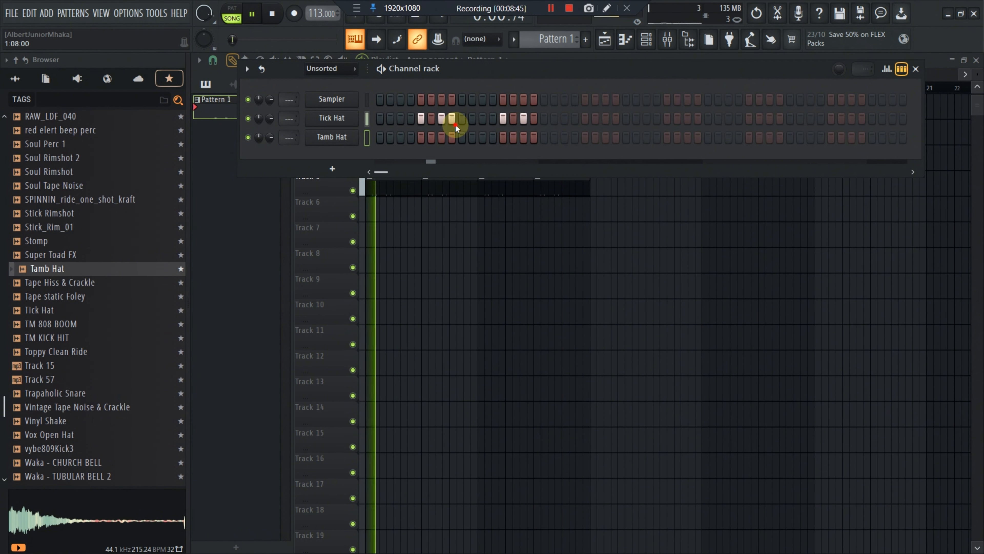
click(454, 123)
click(463, 122)
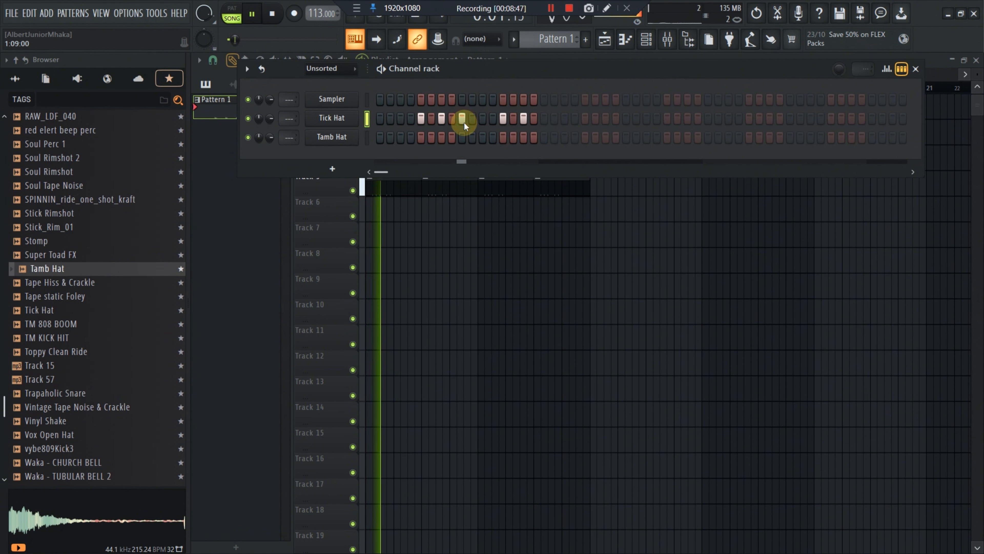
click(463, 121)
click(452, 120)
Open the graph editor and lower Tick Hat step 8's velocity, replaying the pattern to check it
click(887, 69)
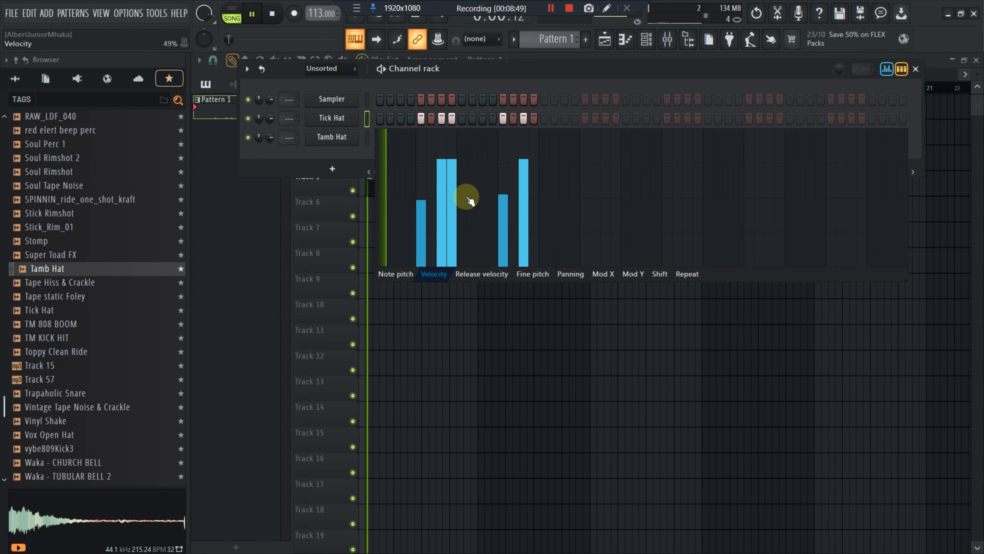
mouse_move(456, 178)
mouse_down()
mouse_move(467, 230)
mouse_move(439, 171)
mouse_move(453, 157)
mouse_move(437, 158)
mouse_move(449, 192)
mouse_move(464, 178)
mouse_move(464, 187)
mouse_up()
key(space)
key(space)
Add Tick Hat step 16, lower its velocity, and close the graph editor
click(535, 118)
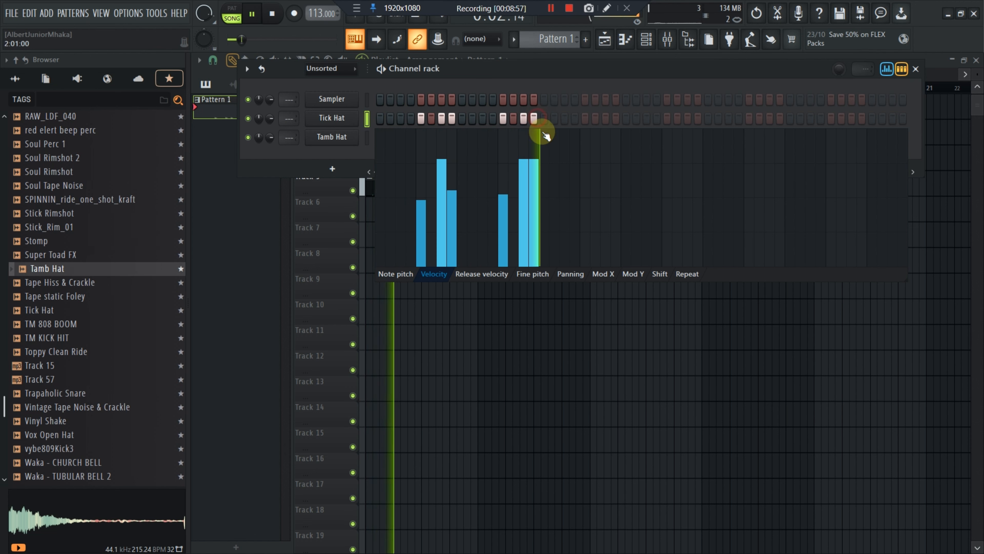
drag(545, 134, 531, 183)
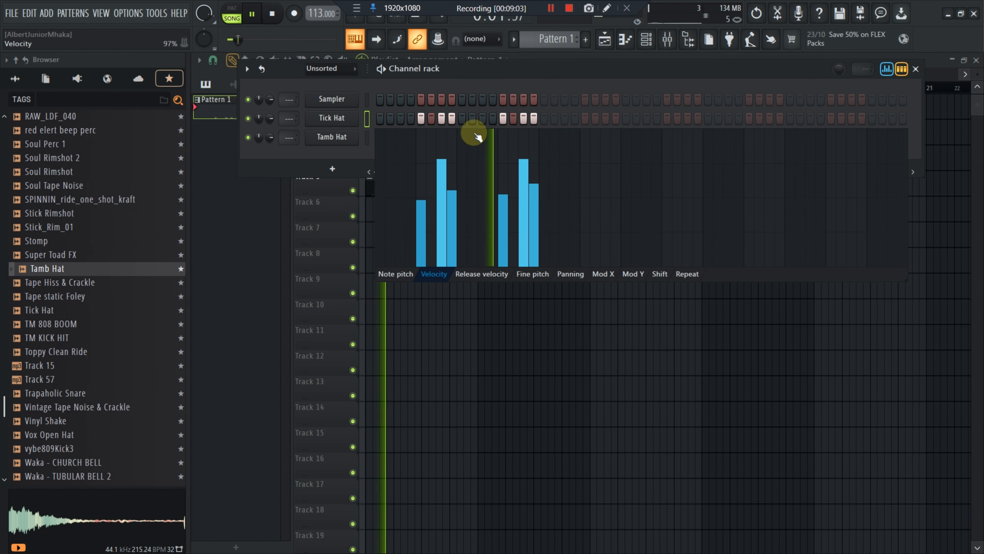
click(887, 68)
key(space)
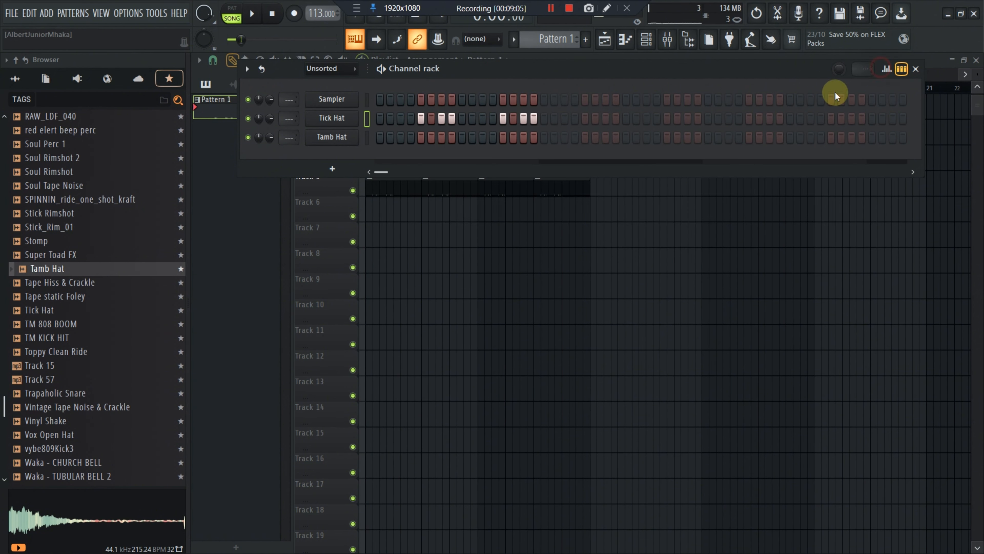
Try Tamb Hat step 10 while replaying the pattern, leaving step 11 active
key(space)
click(472, 137)
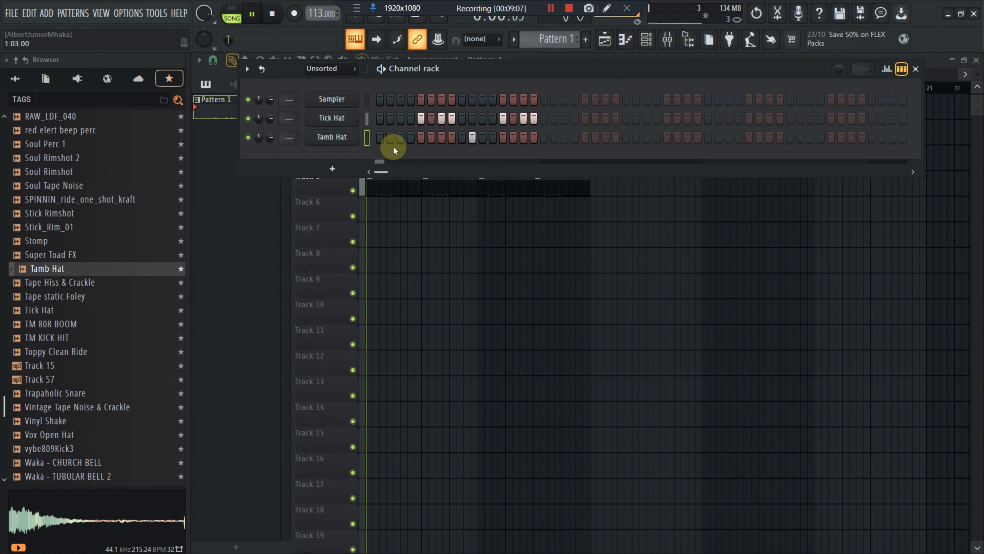
drag(270, 137, 268, 142)
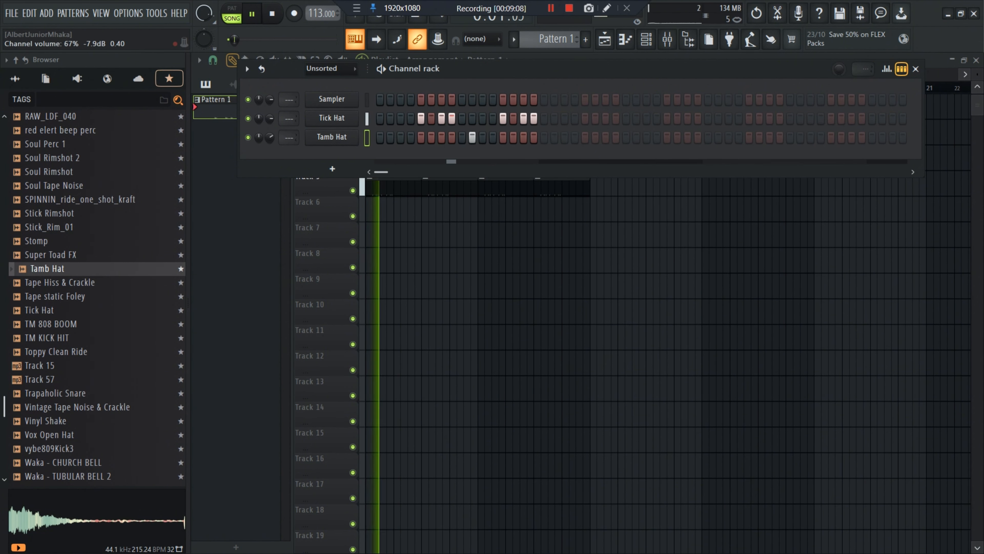
click(472, 137)
click(483, 137)
key(space)
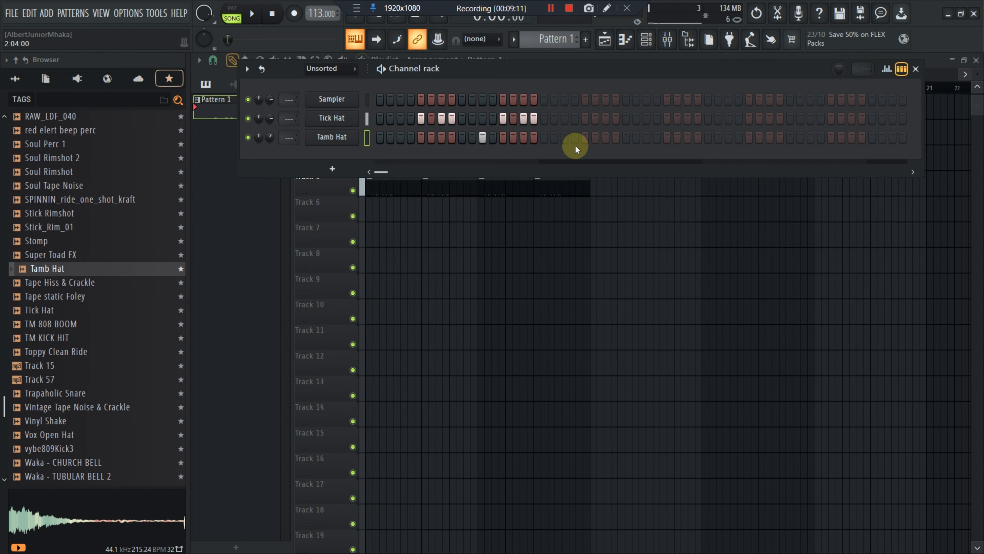
Add Tamb Hat step 19, enable step sequencer looping and view the graph editor
click(565, 137)
key(space)
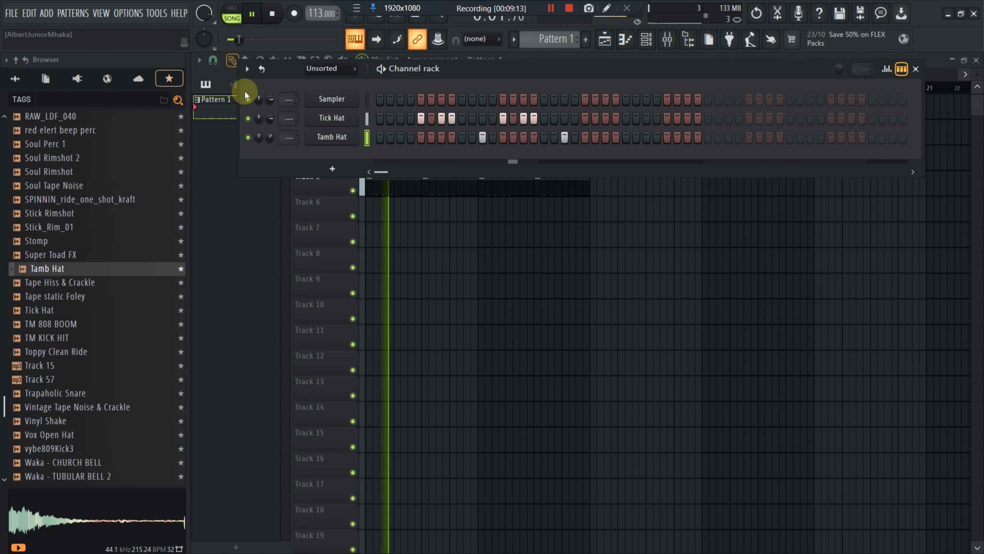
click(261, 68)
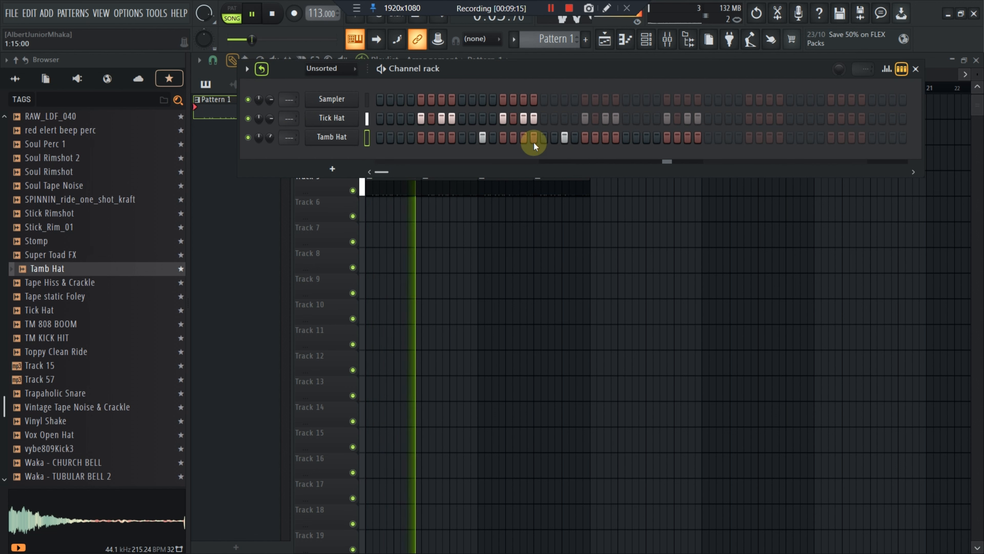
click(888, 69)
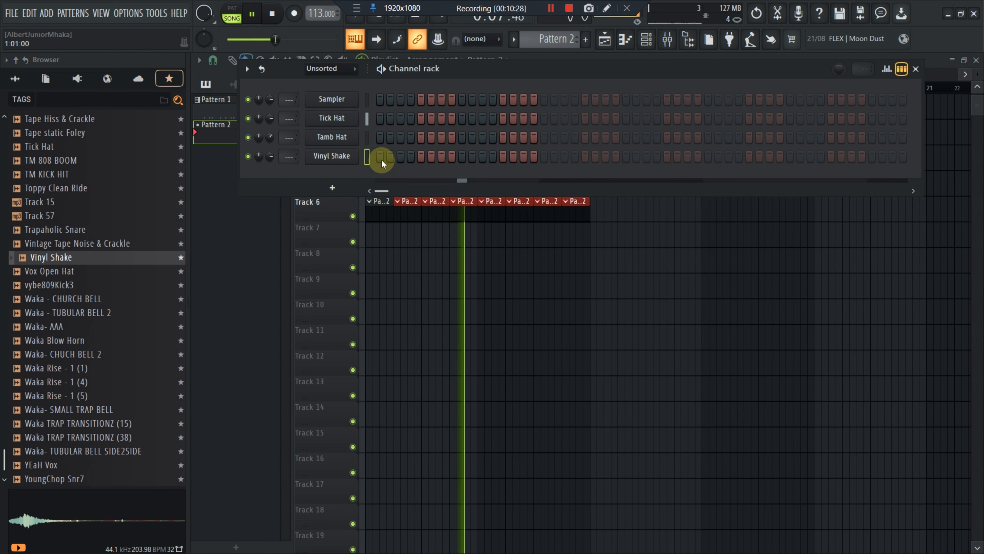
Program Vinyl Shake on the odd steps 1 through 15 of Pattern 2
click(381, 158)
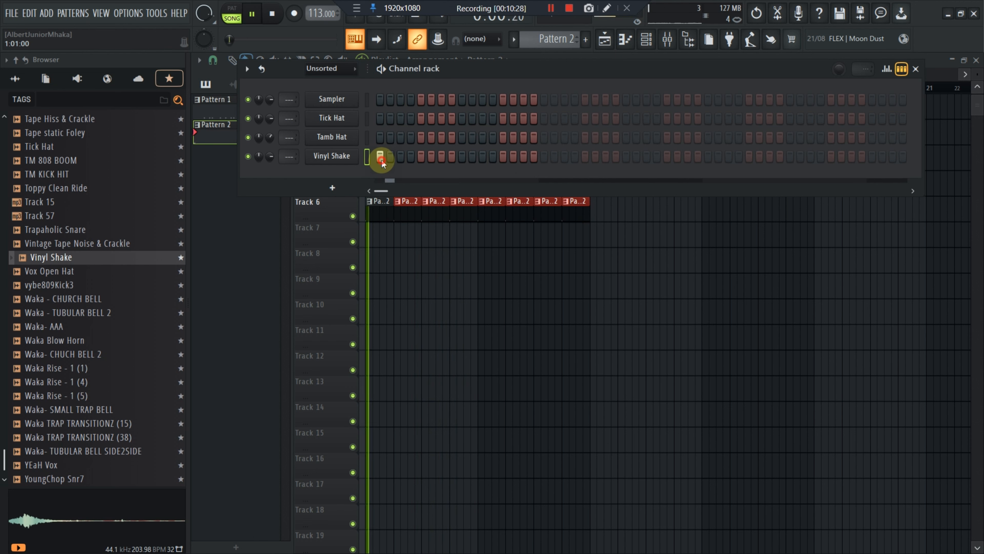
key(space)
click(400, 157)
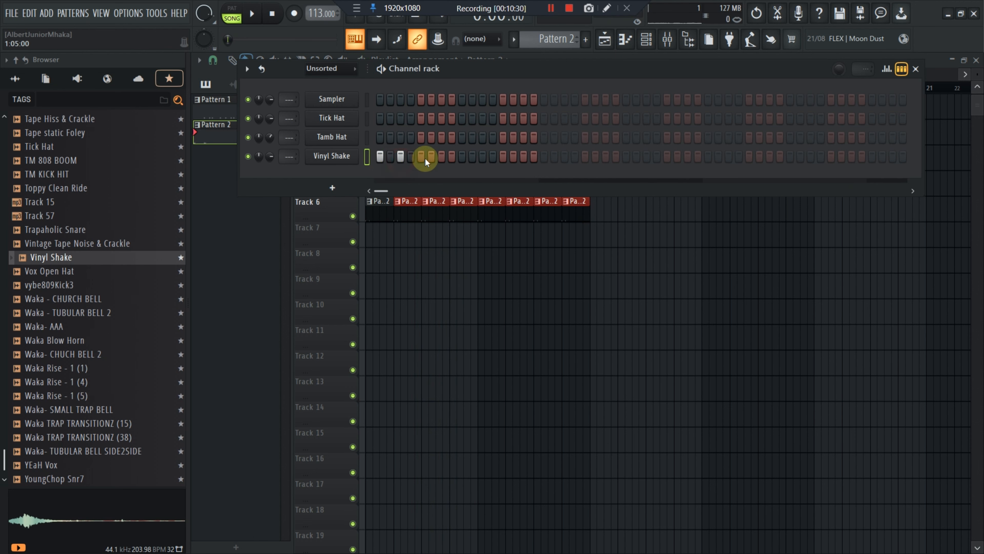
click(421, 157)
click(441, 157)
click(461, 157)
click(483, 157)
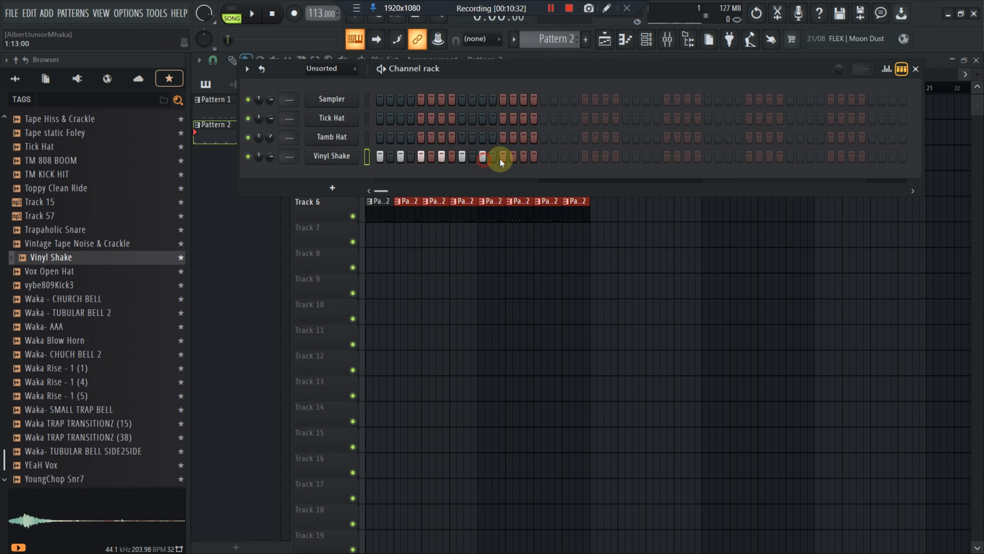
click(503, 157)
click(524, 157)
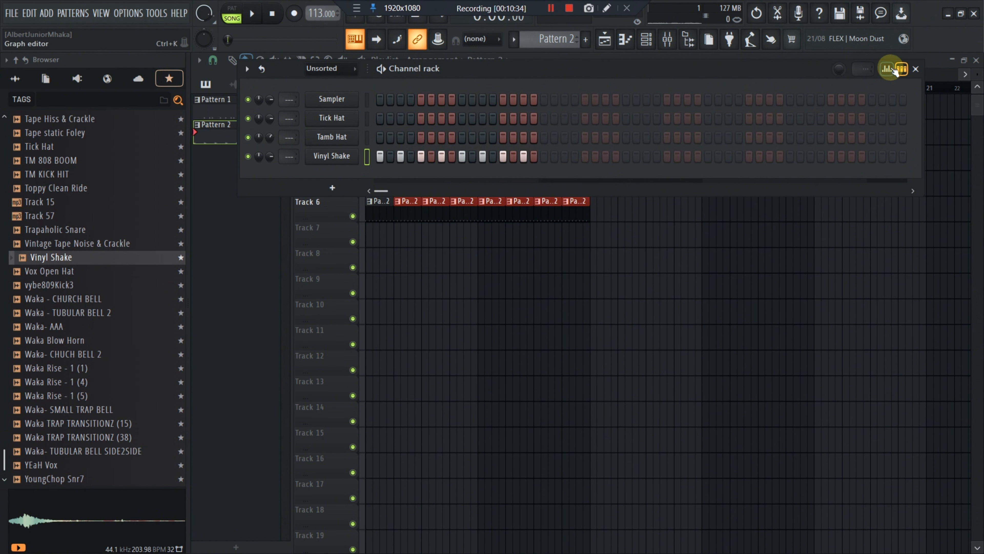
Lower the velocity of Vinyl Shake steps 3, 7, 11 and 15 in the graph editor
click(892, 69)
mouse_move(395, 221)
mouse_down()
mouse_move(400, 241)
mouse_move(491, 244)
mouse_up()
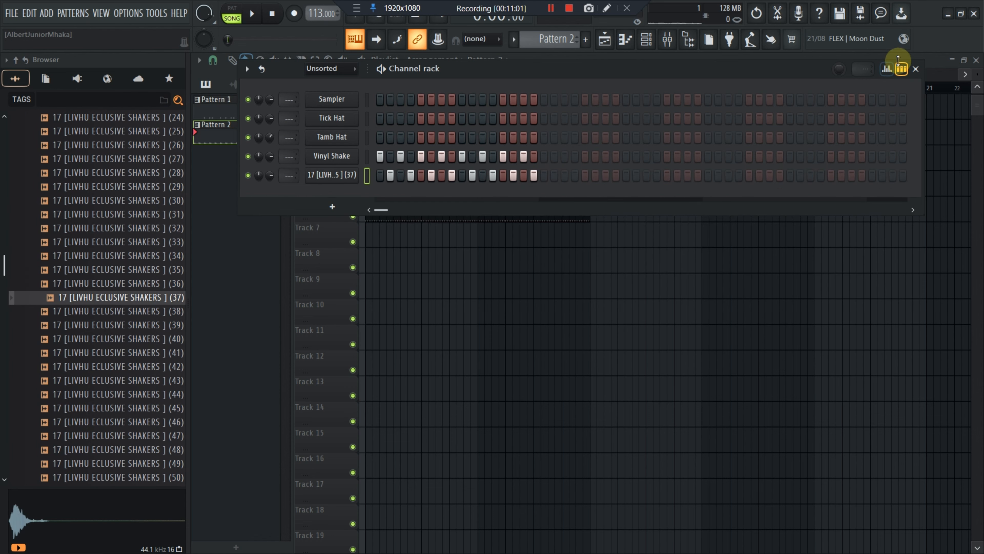
click(888, 69)
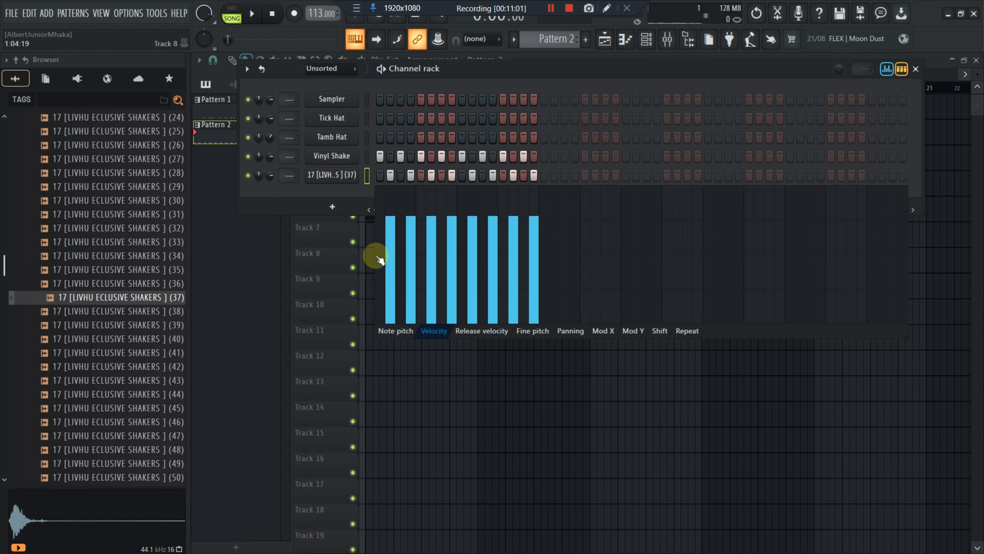
Lower the velocity of the shaker's steps 2, 6, 10 and 14 in the graph editor and replay
click(380, 256)
click(432, 255)
click(474, 256)
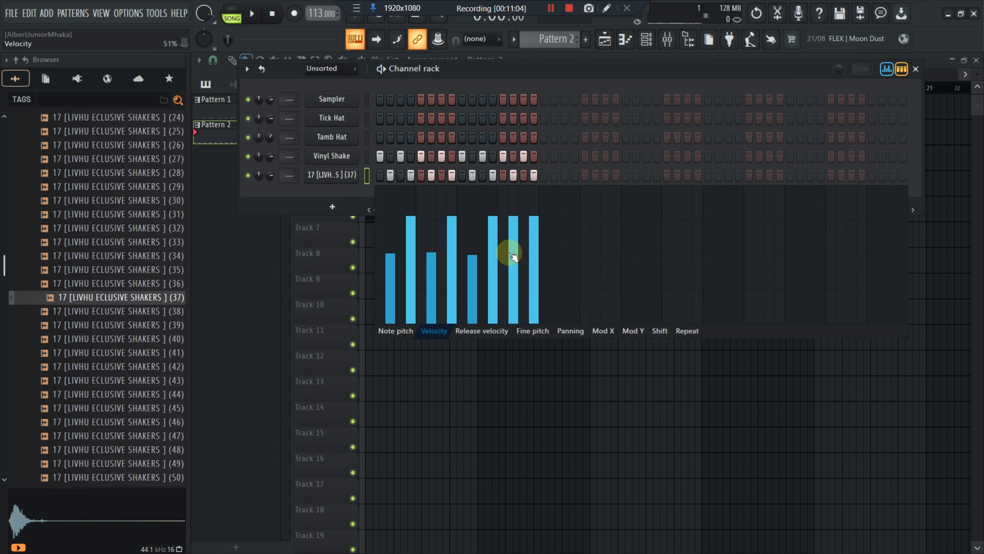
click(514, 253)
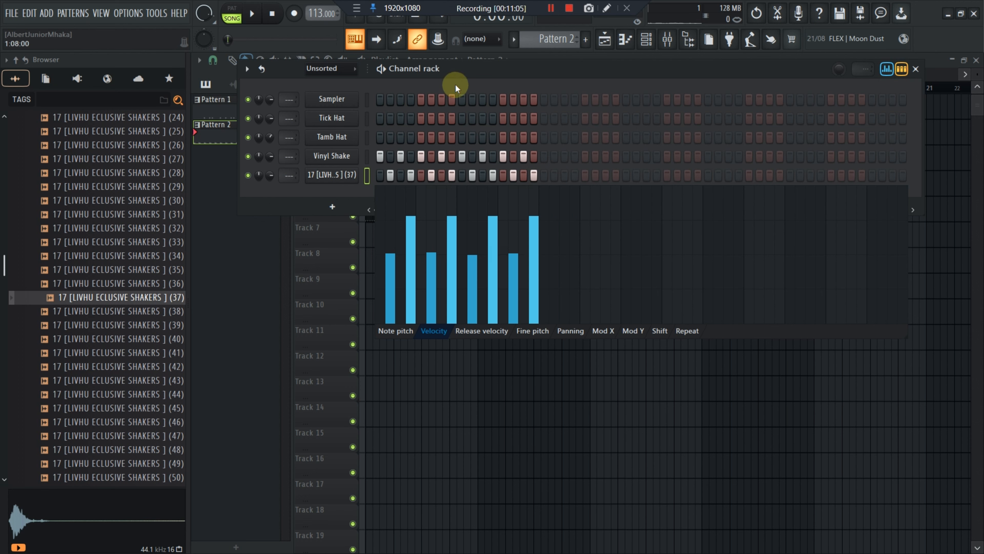
key(space)
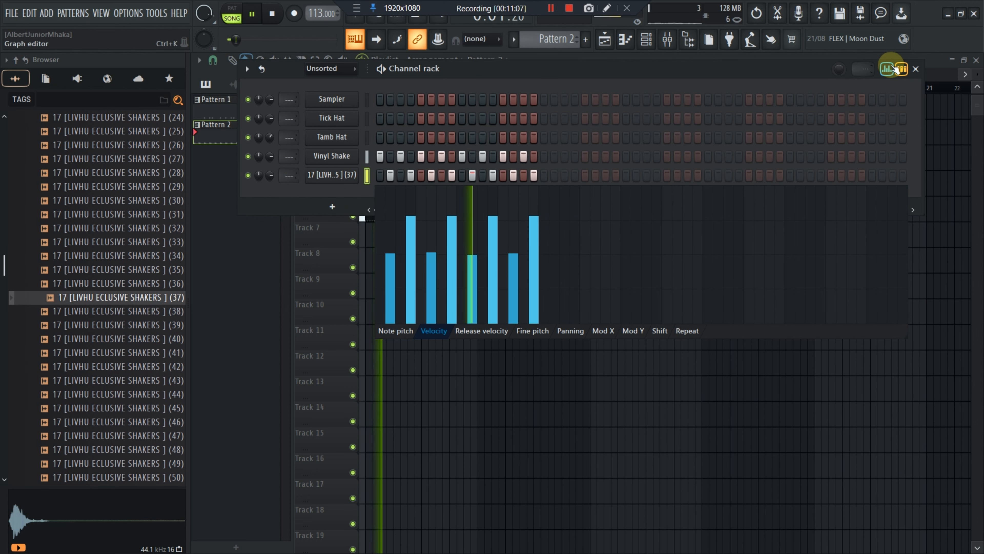
click(886, 69)
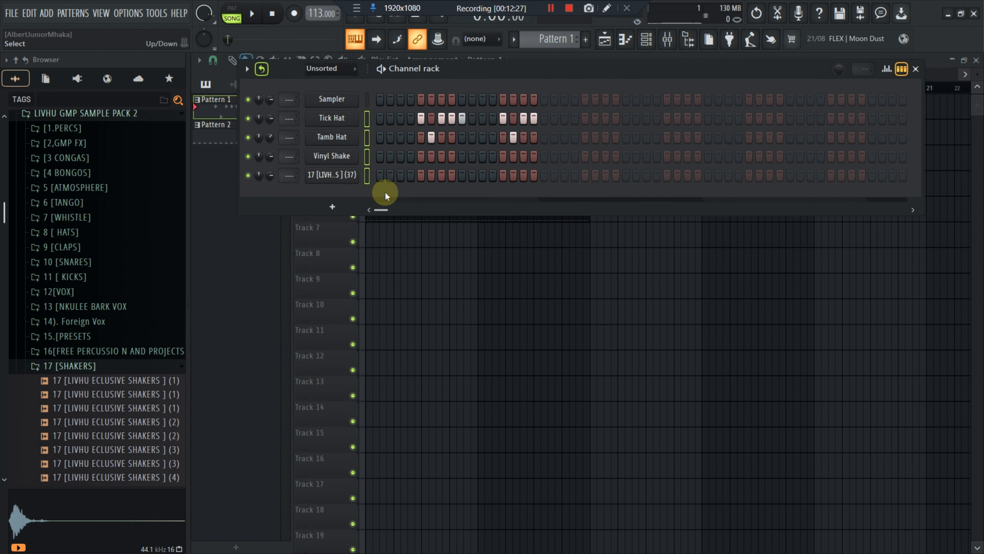
Route the selected hat and shaker channels to their own mixer tracks and open the mixer
key(ctrl+l)
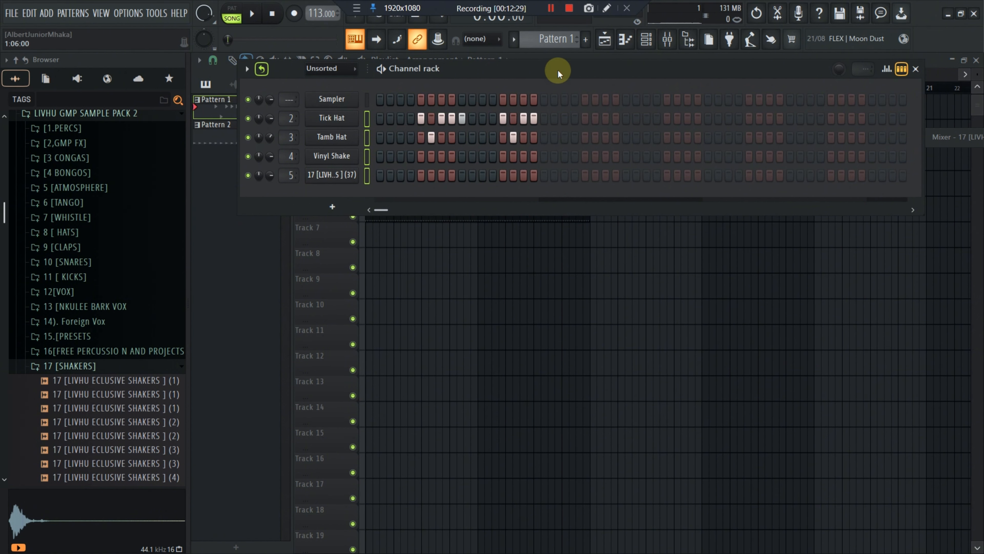
click(646, 39)
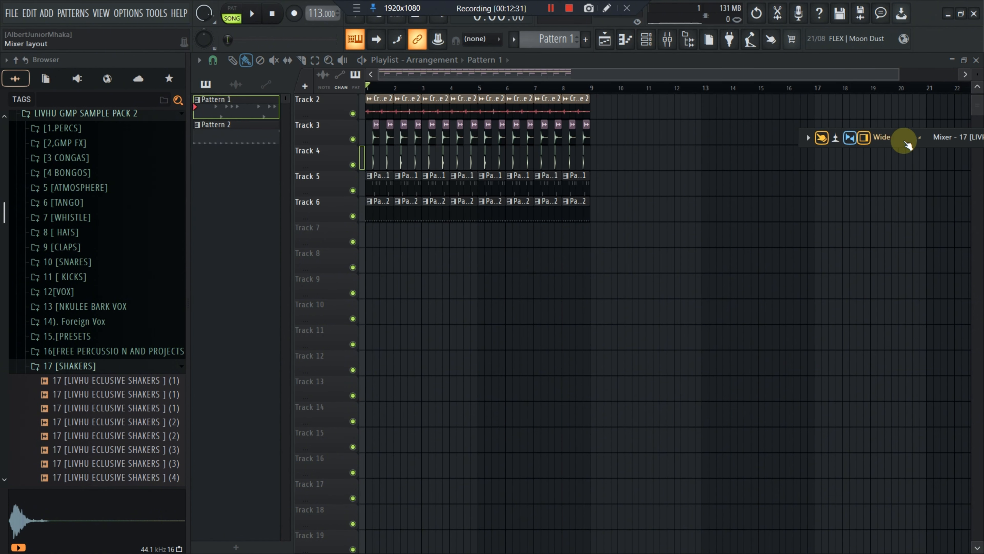
click(915, 138)
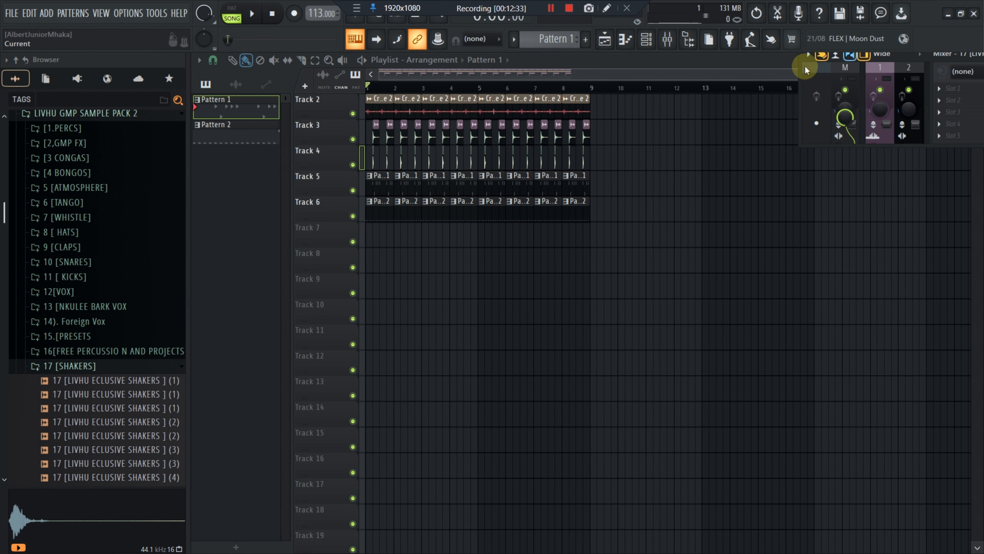
Move and resize the mixer window over the playlist
drag(800, 116, 541, 145)
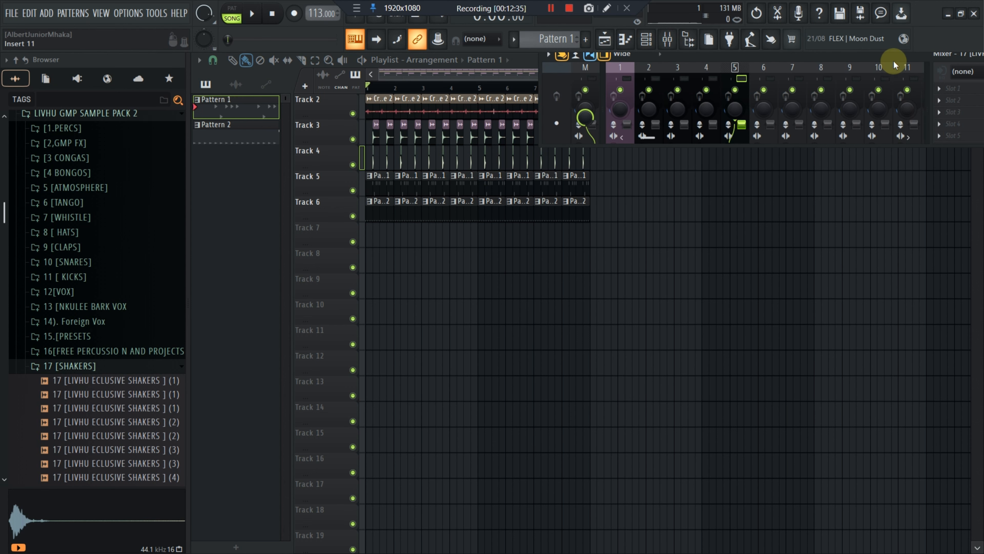
drag(893, 60, 551, 270)
drag(729, 355, 834, 480)
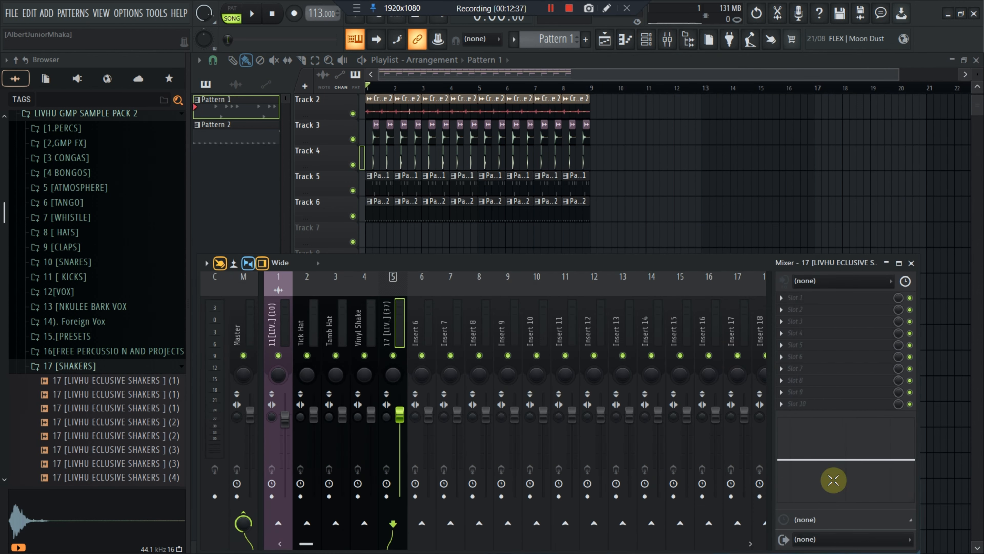
drag(568, 268, 622, 120)
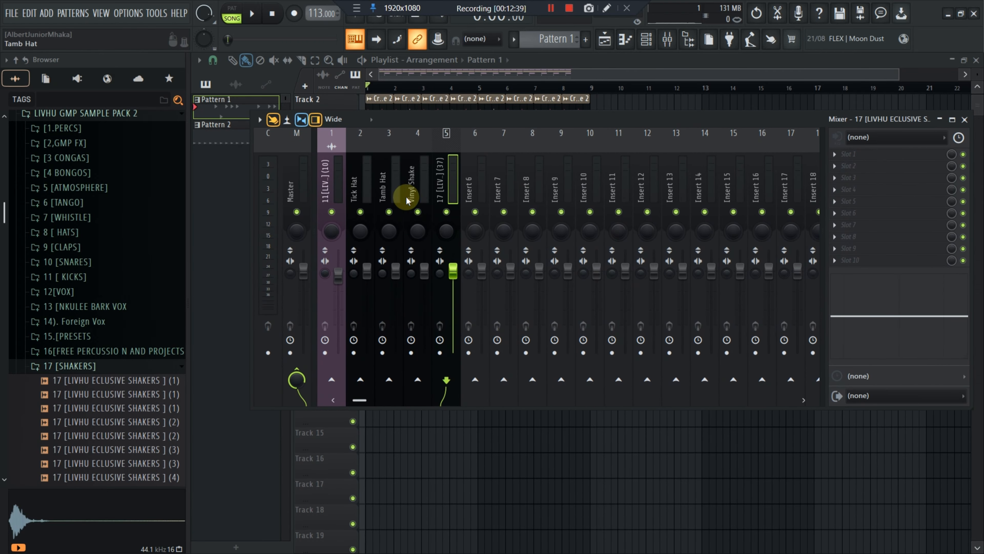
click(332, 212)
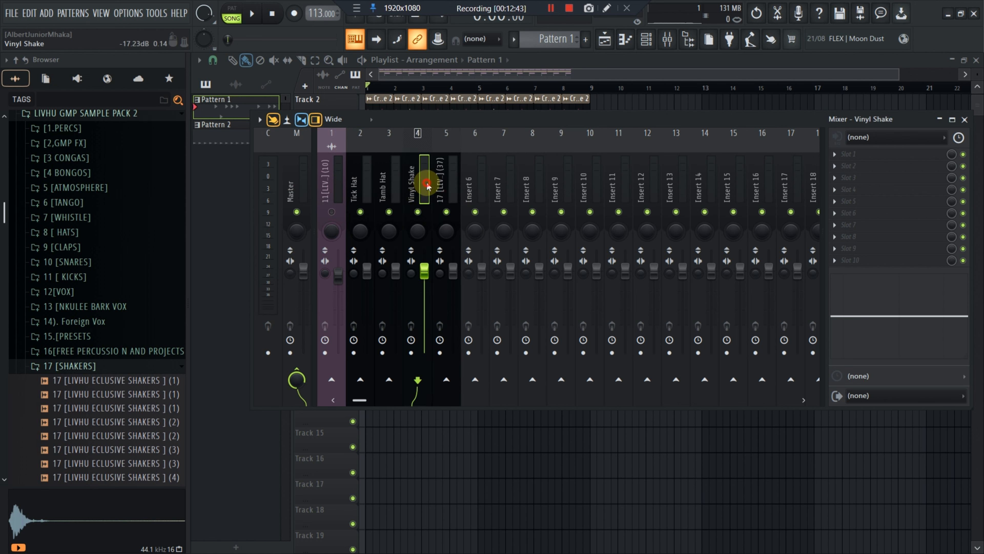
click(445, 189)
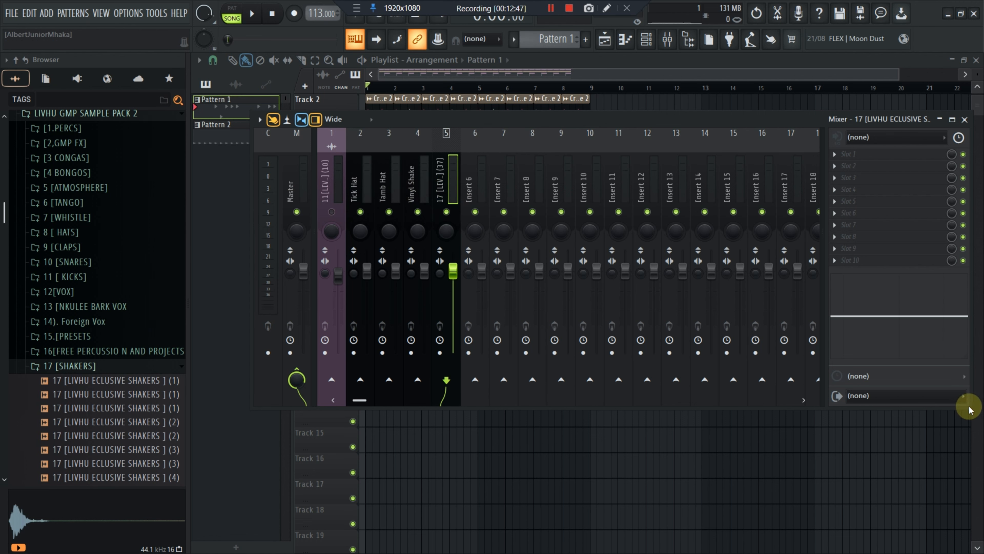
drag(968, 408, 968, 551)
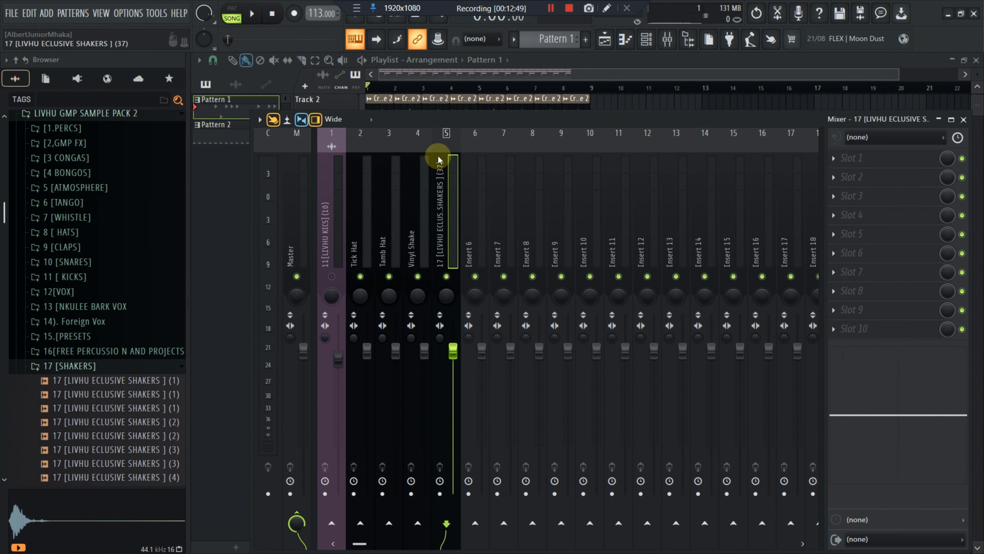
drag(422, 145, 421, 104)
Select the Tamb Hat mixer track and mute the shaker, Vinyl Shake and Tick Hat tracks
click(399, 167)
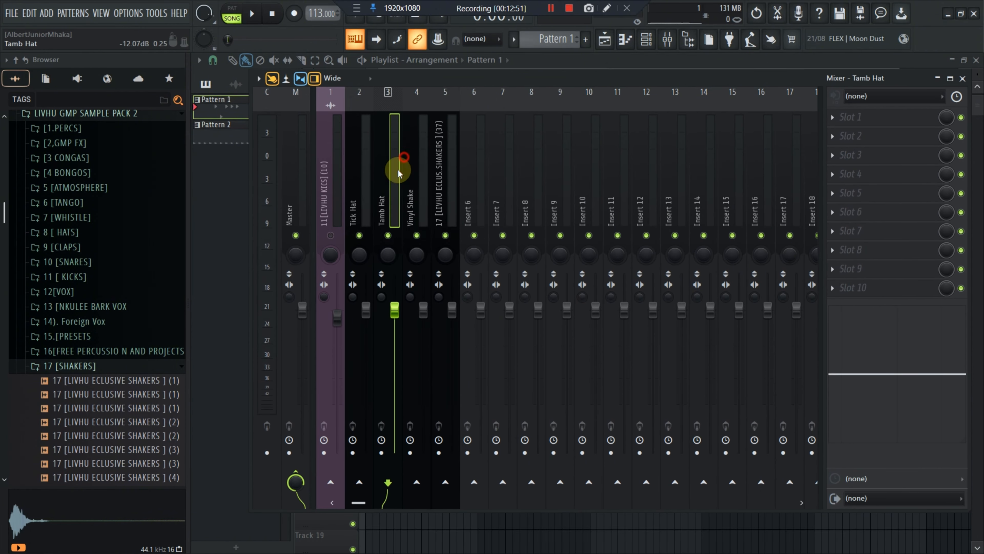
click(452, 238)
click(417, 237)
click(357, 236)
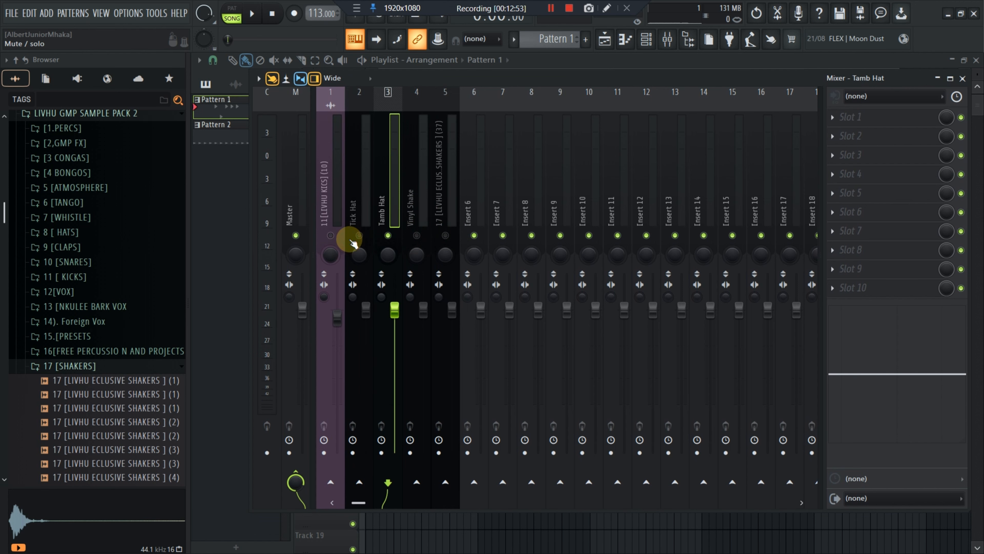
Open the channel rack and look through its channel display filter
click(645, 39)
click(330, 68)
click(337, 81)
click(334, 70)
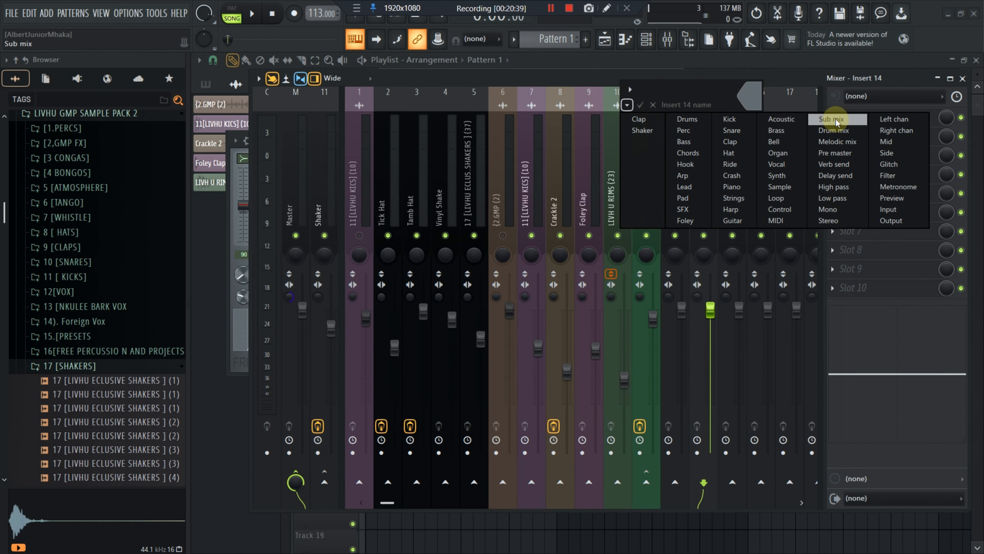
click(791, 145)
Dock the Drum mix mixer track to the left beside the Master and Shaker tracks
right_click(715, 167)
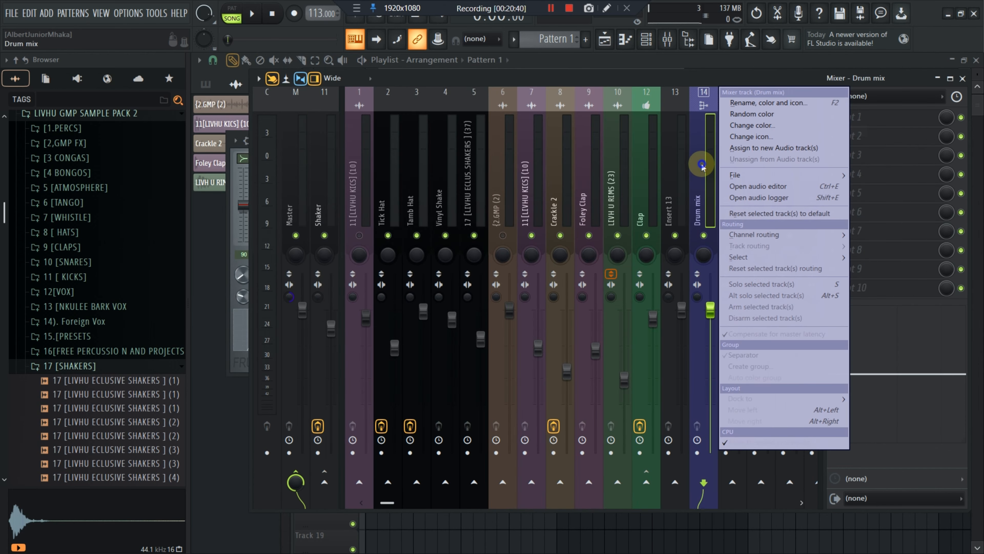
mouse_move(822, 400)
click(750, 463)
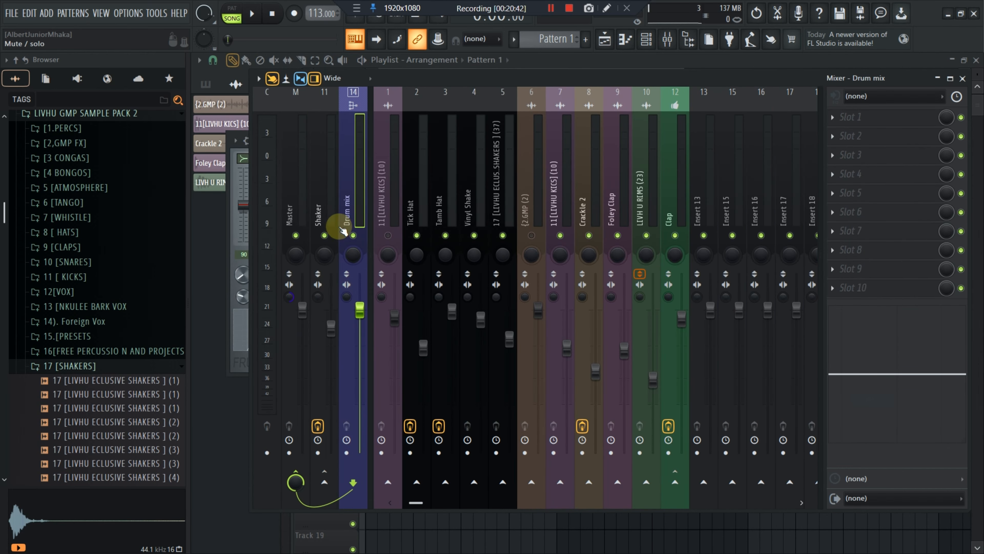
Route the Shaker mixer track only to the Drum mix track
click(326, 190)
right_click(352, 482)
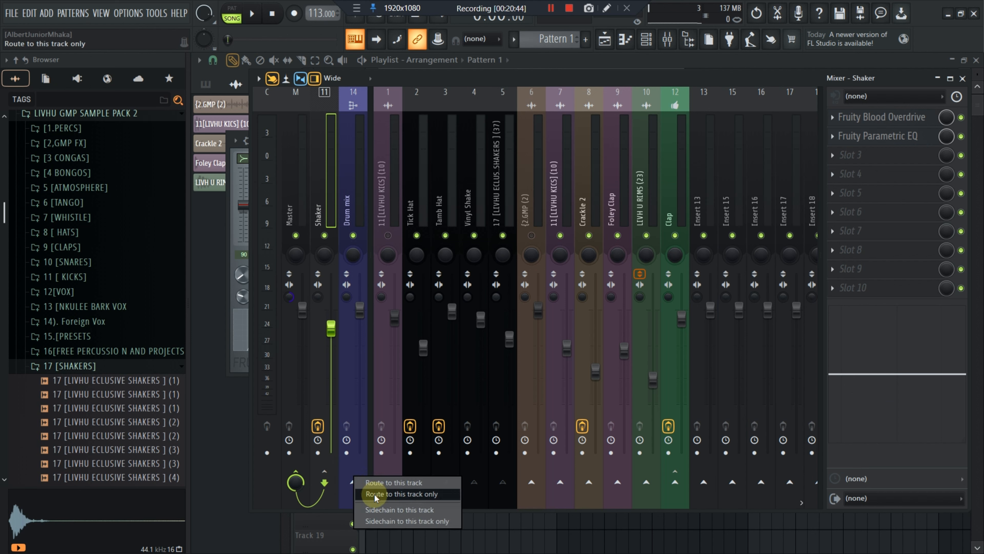
click(391, 491)
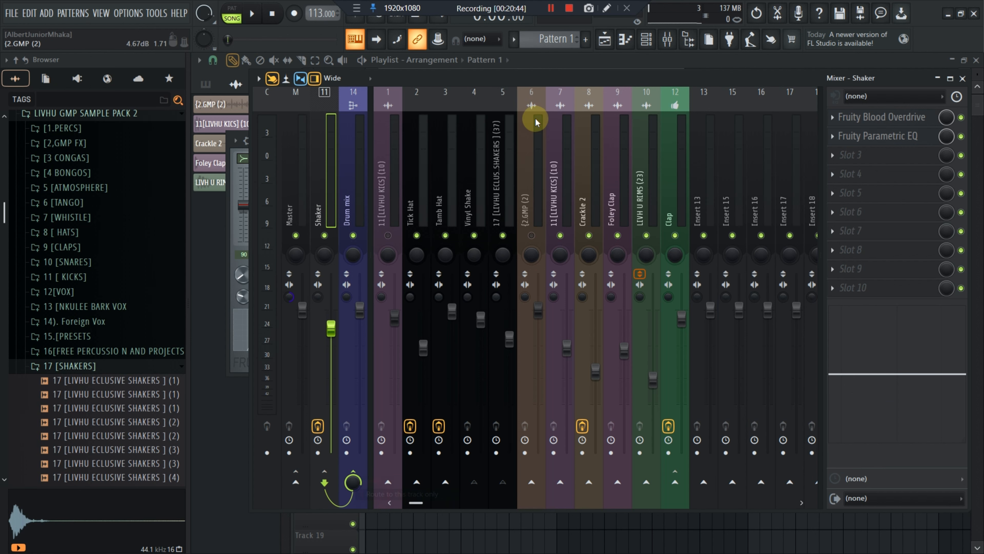
Select the Tick Hat, Tamb Hat, Crackle 2, Foley Clap and Clap tracks and route them only to Drum mix
click(418, 200)
ctrl+click(438, 201)
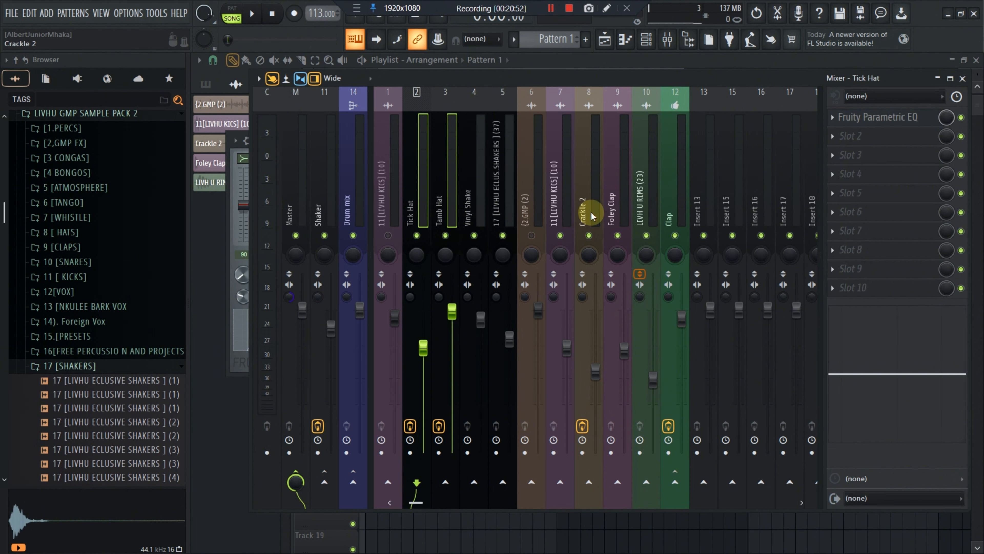
ctrl+click(584, 214)
ctrl+click(615, 211)
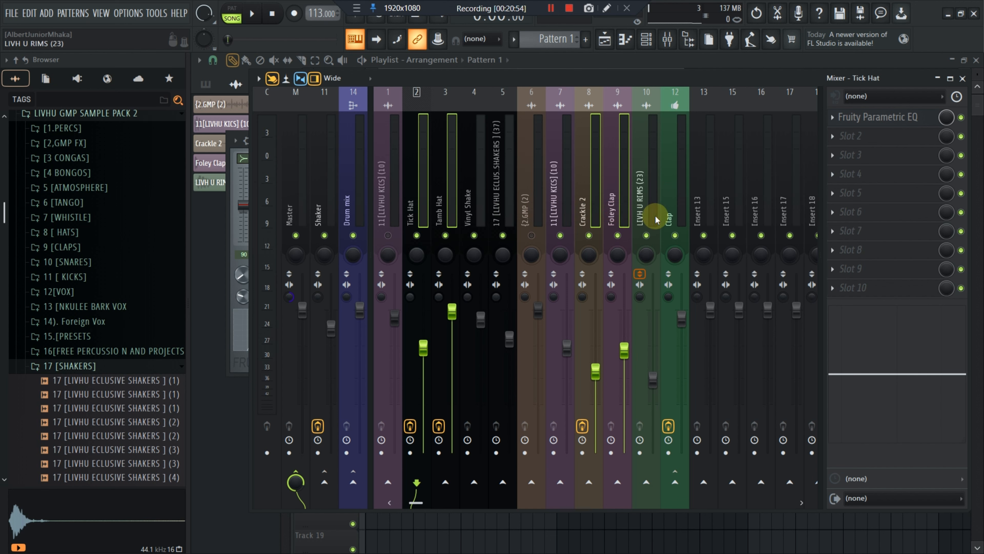
ctrl+click(615, 212)
ctrl+click(674, 211)
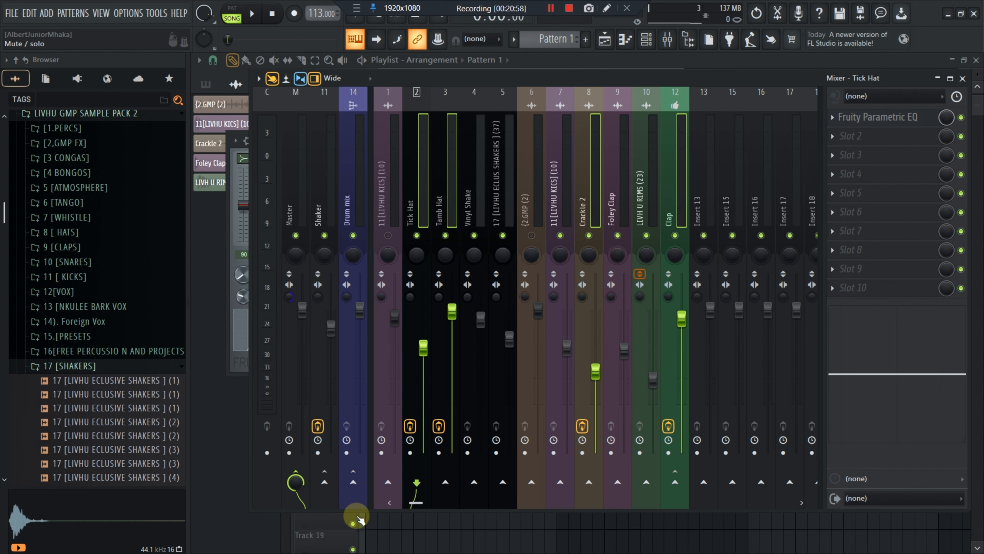
right_click(351, 482)
click(369, 488)
right_click(359, 483)
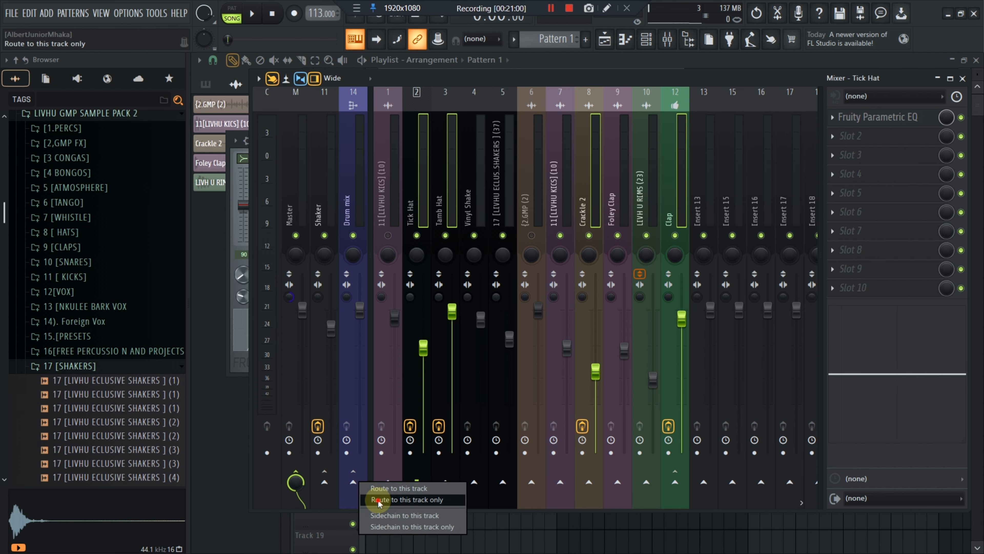
click(373, 488)
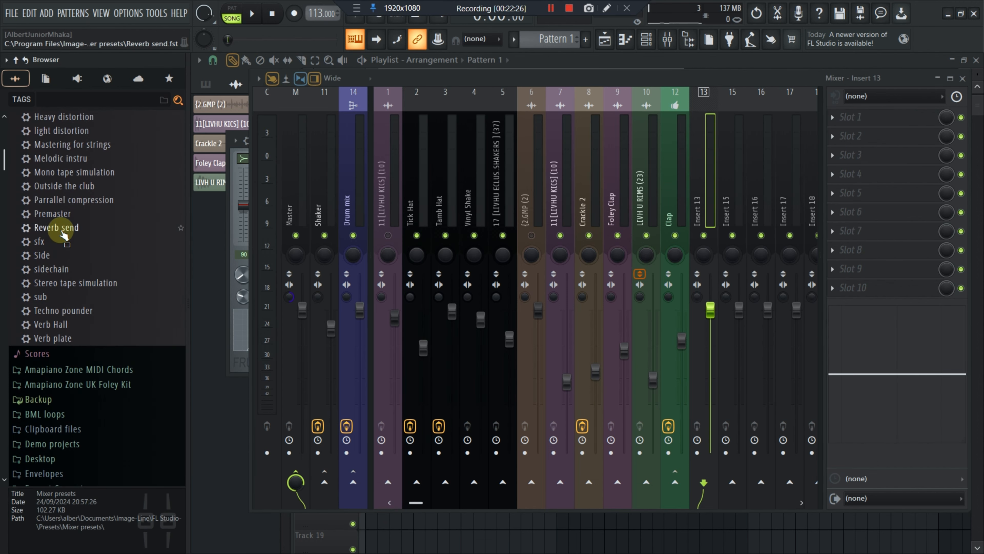
Load the Reverb send mixer preset onto an empty insert and dock that track to the left
drag(64, 234, 740, 187)
right_click(740, 187)
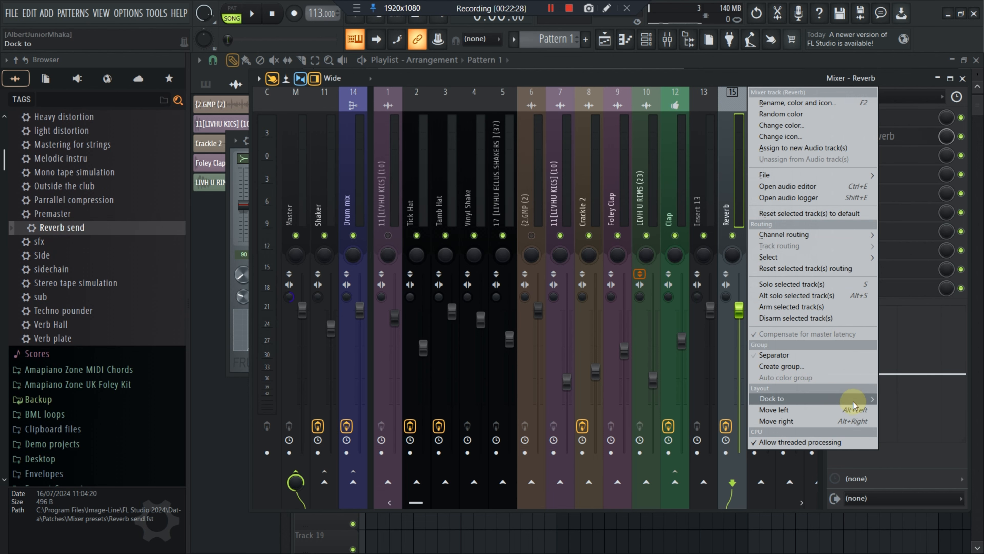
mouse_move(779, 398)
click(891, 398)
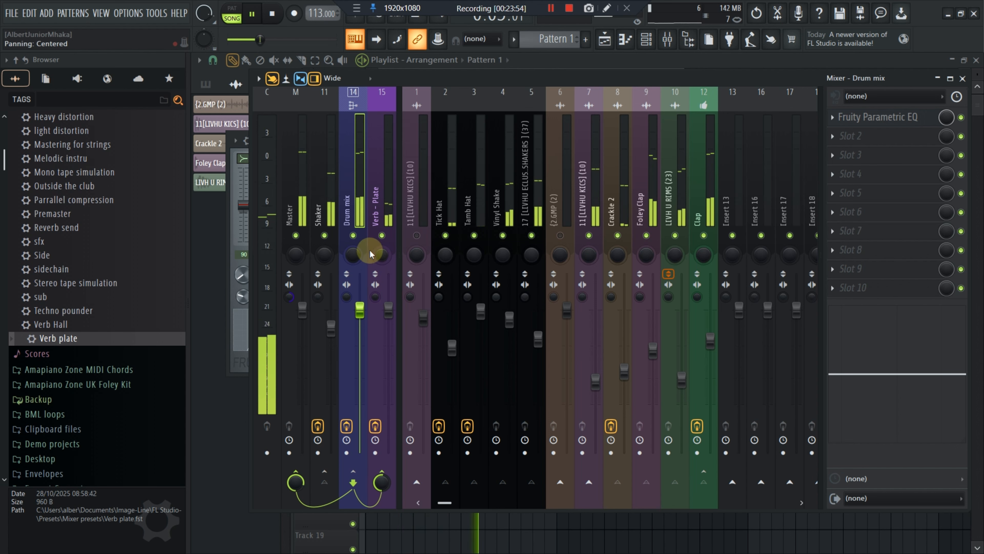
Select the Verb - Plate mixer track and inspect its effect slots
click(389, 213)
click(870, 118)
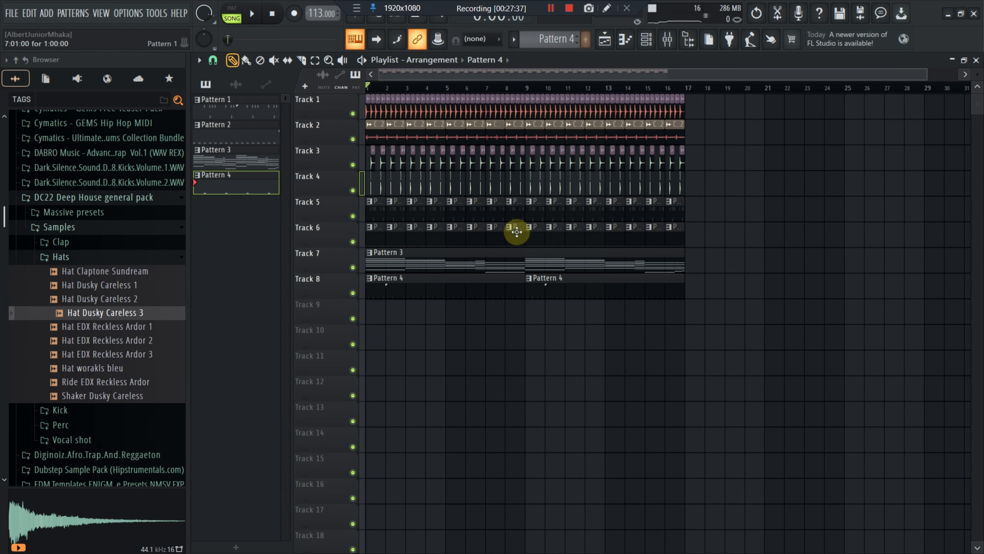
Delete the pattern clips on playlist tracks 7 and 8 and play the arrangement
right_click(593, 297)
right_click(496, 282)
right_click(495, 267)
key(space)
key(space)
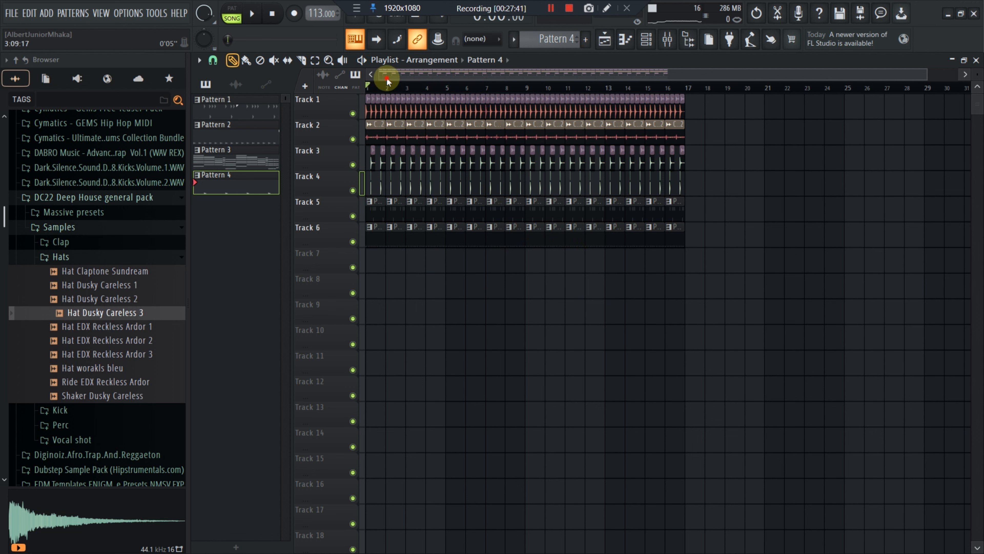
Open the mixer, reset the Master track's volume fader, and close the mixer
click(674, 48)
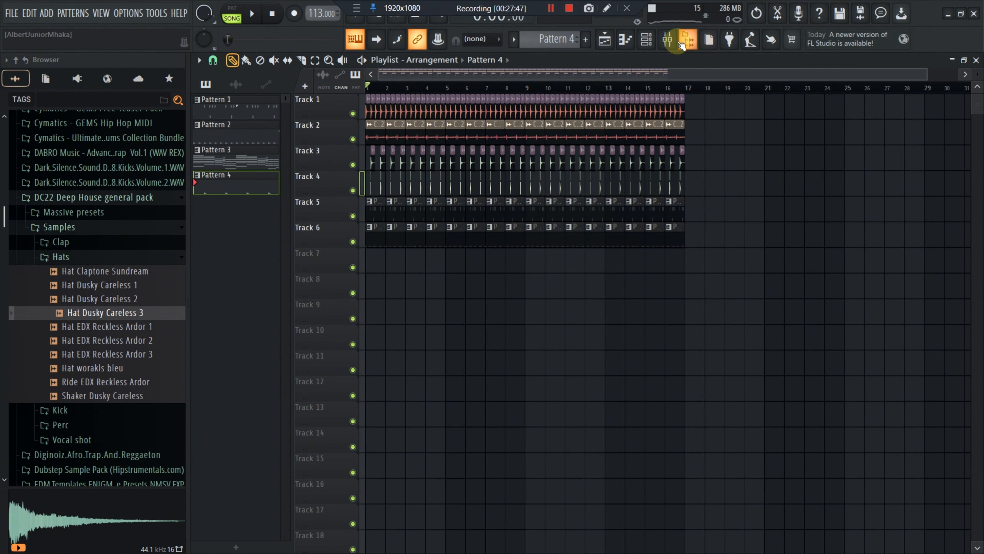
click(667, 39)
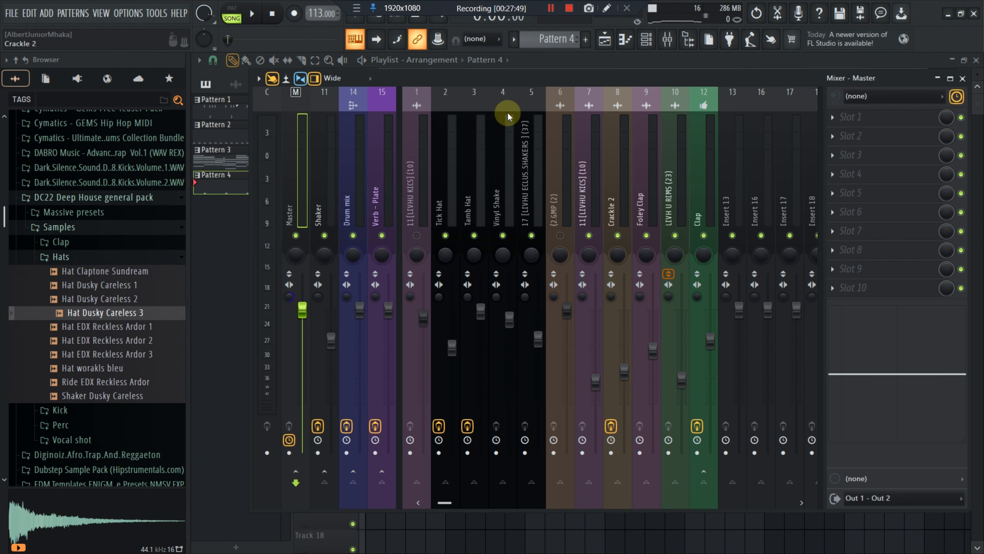
right_click(302, 303)
click(344, 290)
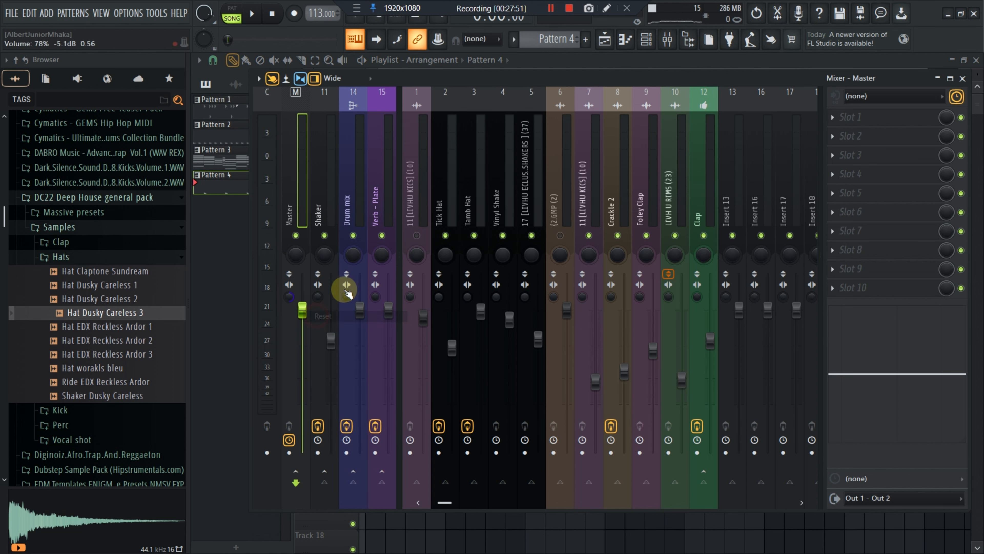
click(325, 174)
click(297, 175)
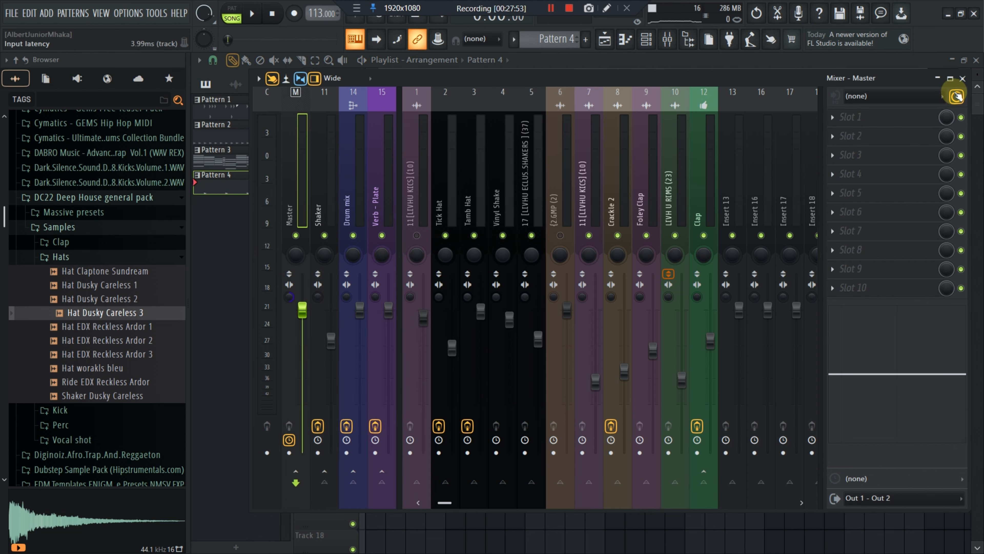
click(963, 79)
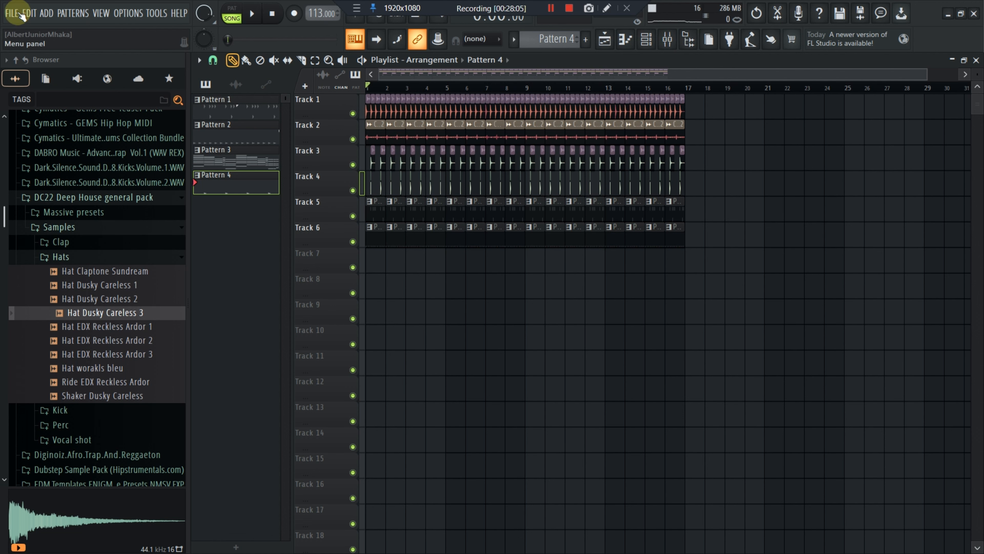
Render the song to a WAV file
click(12, 13)
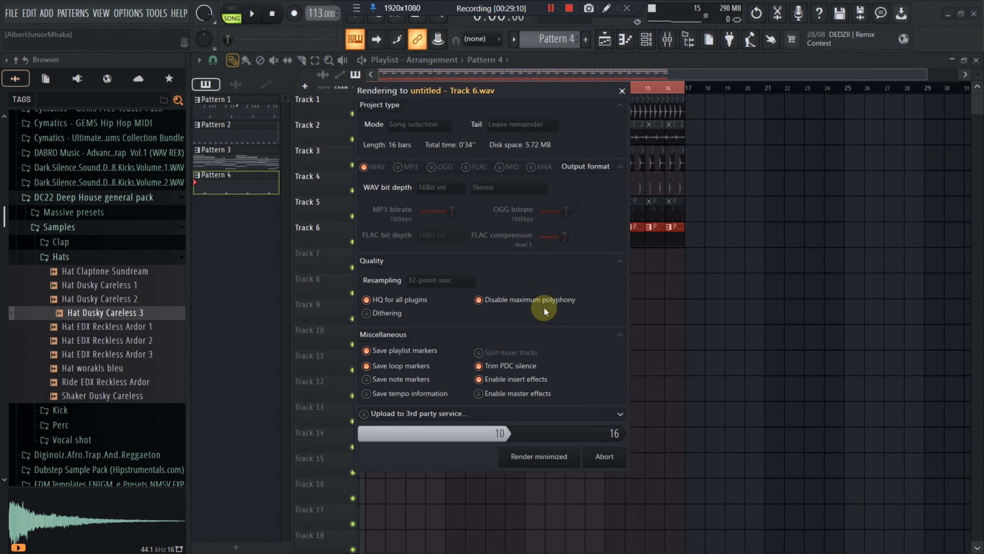